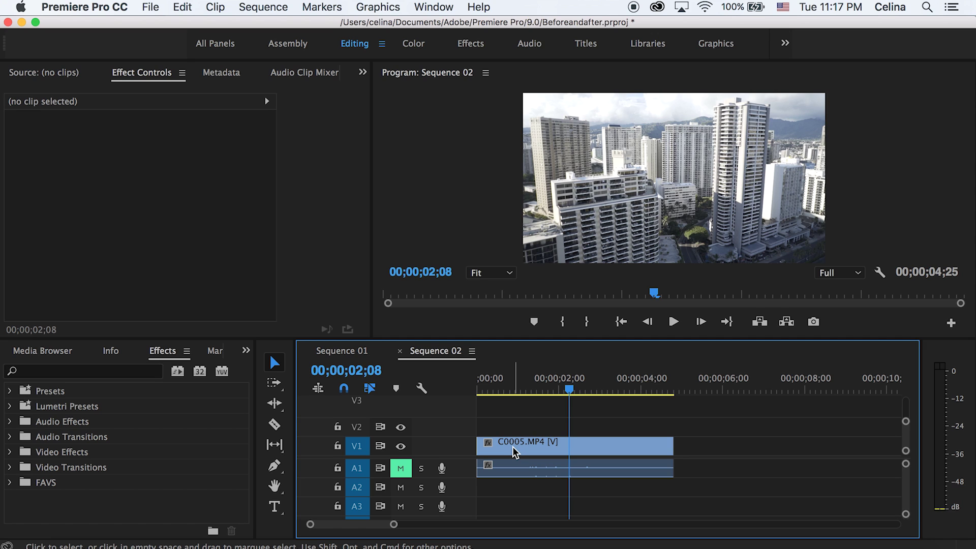
Step: Duplicate the C0005.MP4 clip from track V1 onto track V2 directly above it, starting at 00;00;00;00
left_click(489, 454)
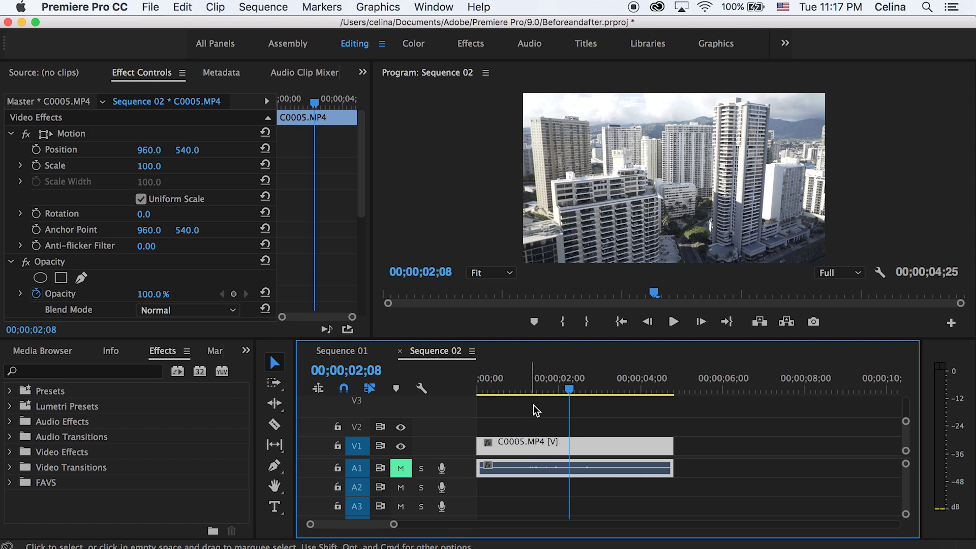
left_click_drag(531, 389, 474, 380)
left_click(533, 432)
left_click(522, 446)
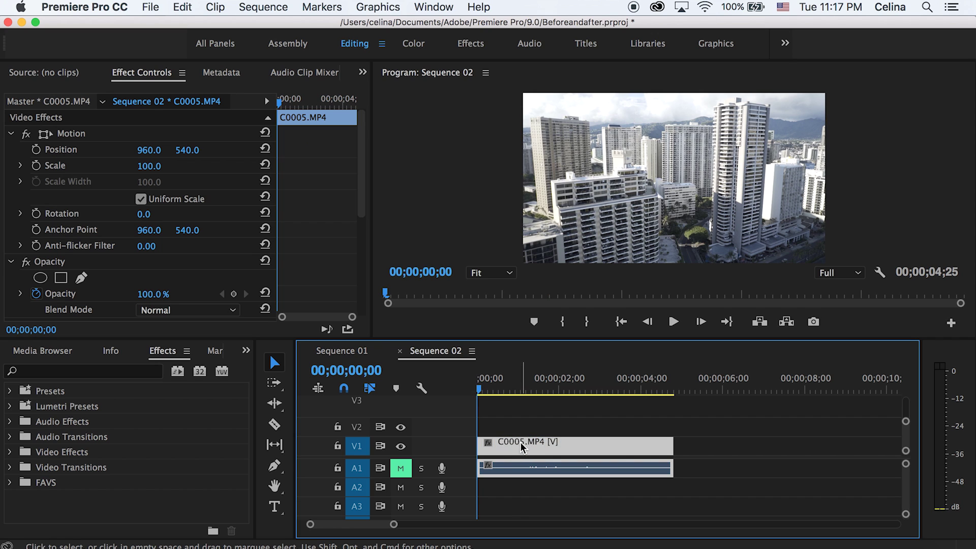
left_click_drag(523, 447, 524, 426)
Step: Cut the C0005.MP4 copy on V2 at 00;00;00;05 with the Razor tool
left_click(485, 391)
left_click_drag(485, 390, 488, 392)
left_click(529, 407)
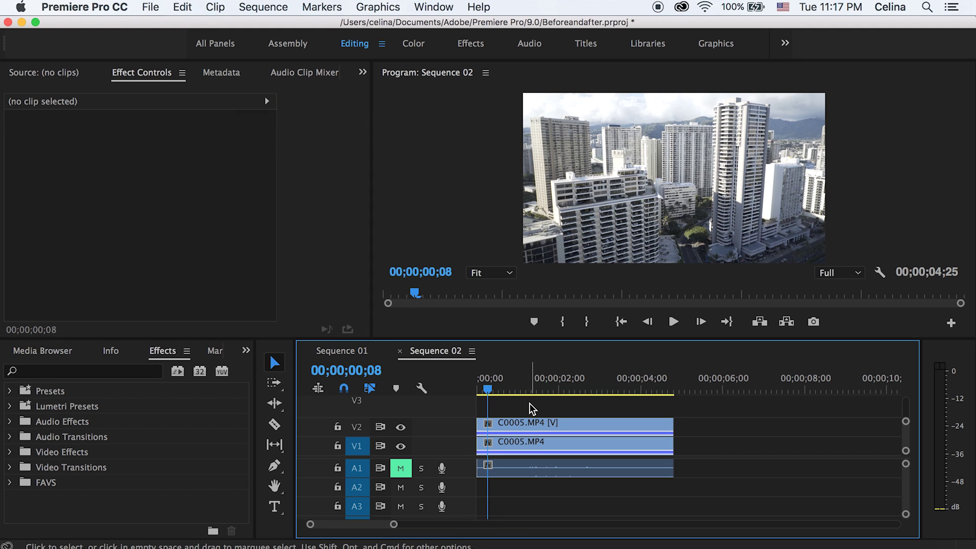
left_click(498, 423)
scroll(287, 205, "down", 2)
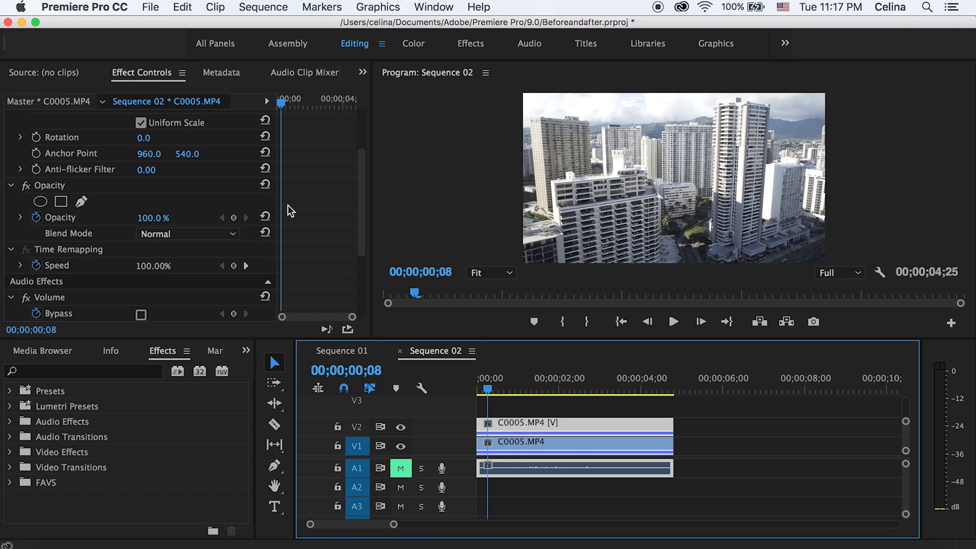
scroll(493, 403, "up", 3)
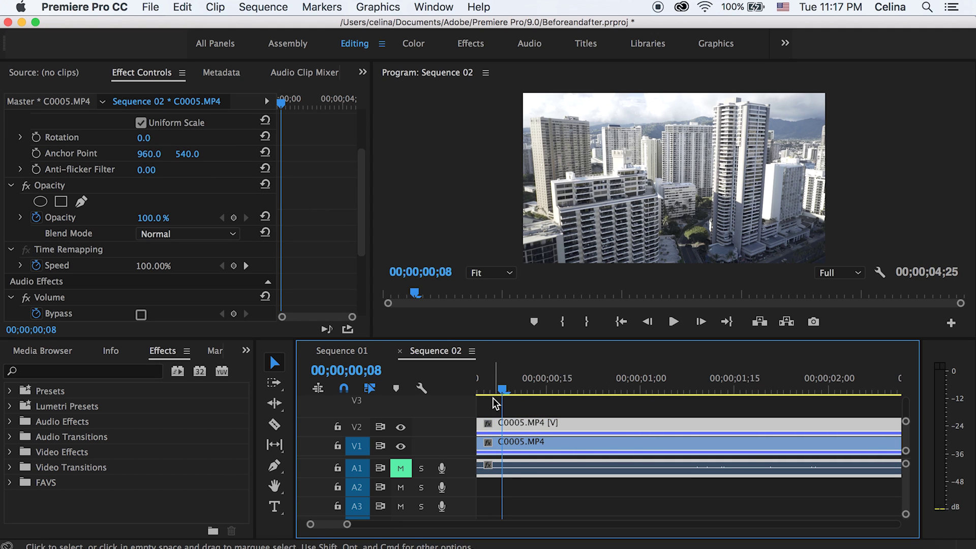
scroll(493, 403, "left", 2)
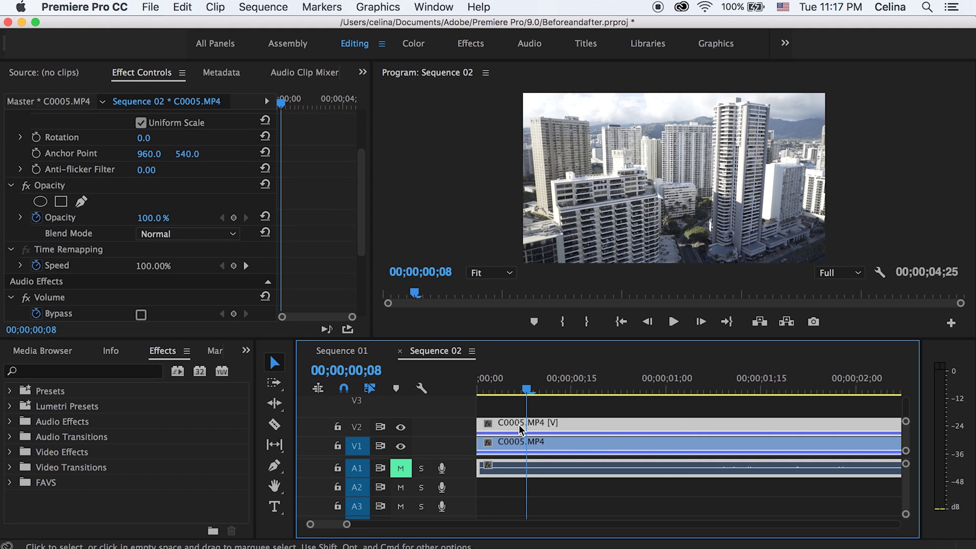
key("c")
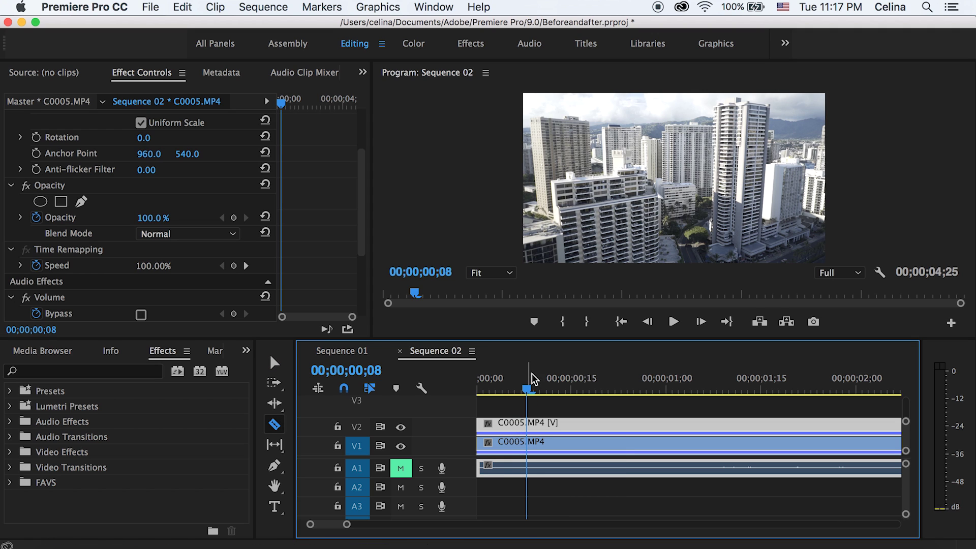
left_click_drag(529, 378, 496, 386)
key("=")
key("=")
key("minus")
key("minus")
left_click(497, 426)
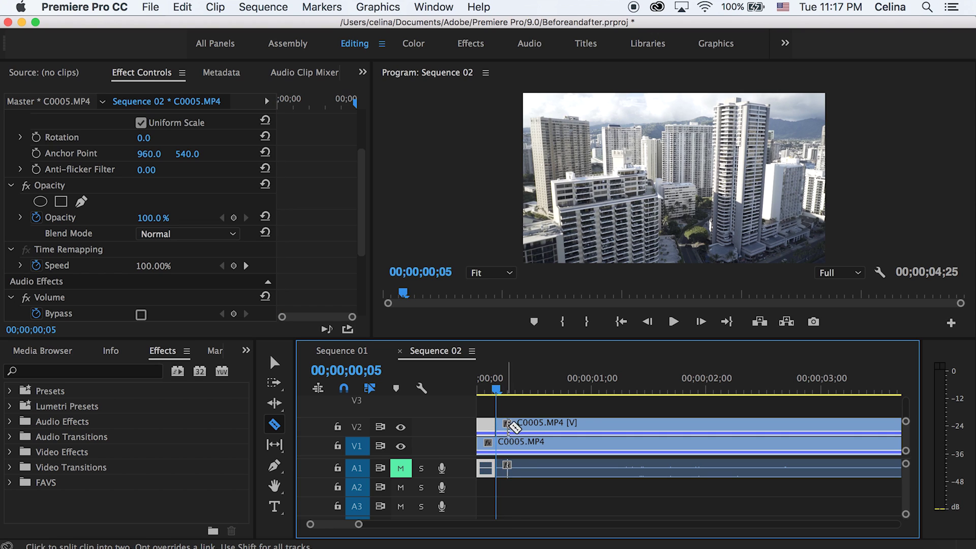
Step: Razor the rest of the V2 clip at six more points, about every five frames up to just past 00;00;01;00
left_click(515, 426)
left_click(534, 426)
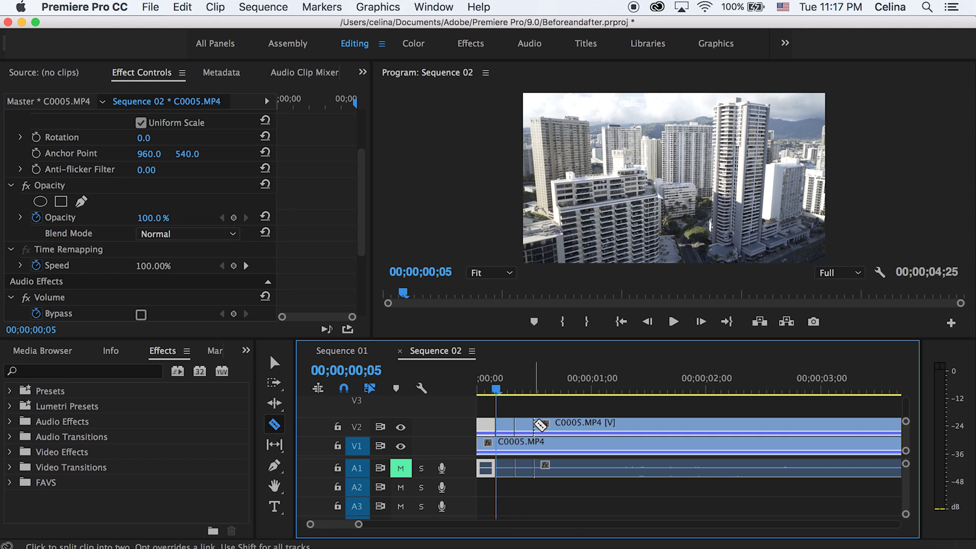
left_click(553, 426)
left_click(573, 426)
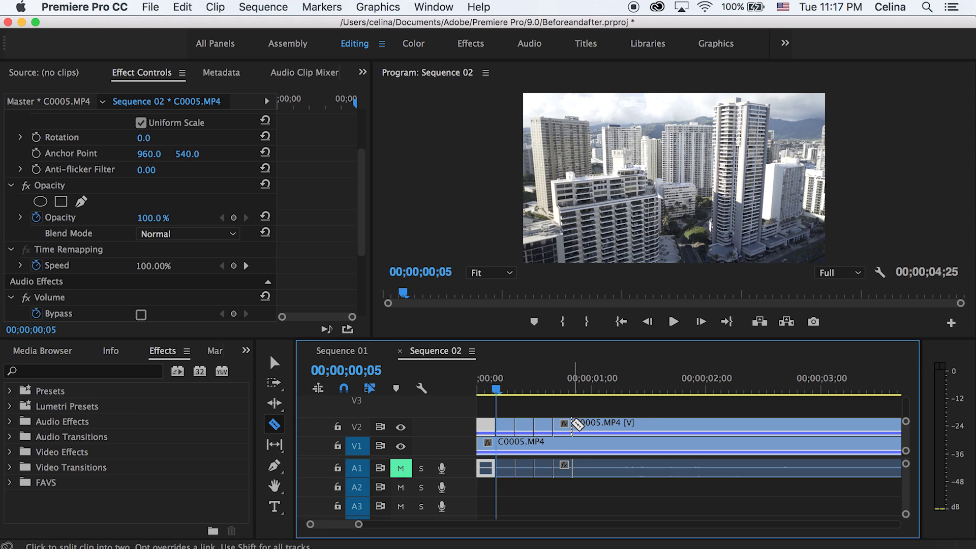
left_click(591, 426)
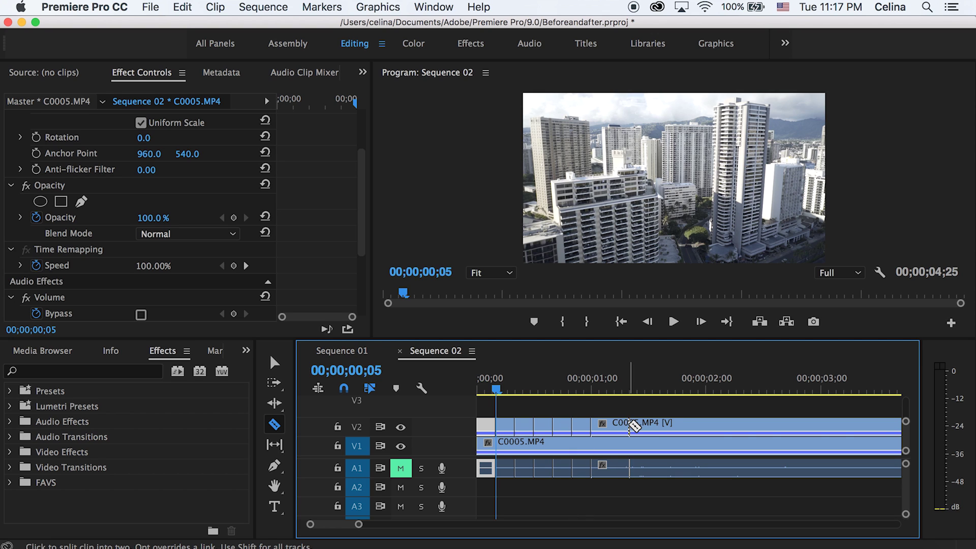
left_click(614, 426)
key("v")
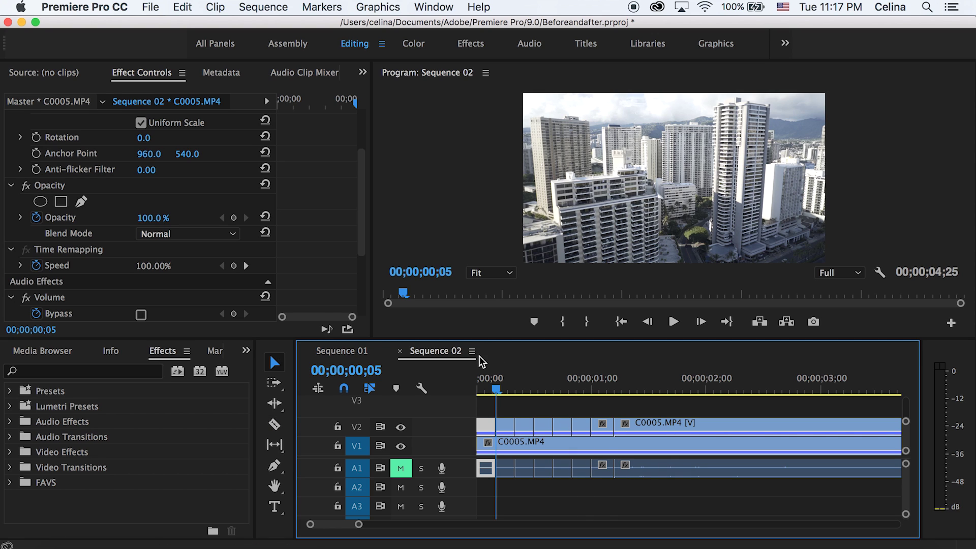
Step: With the playhead at 00;00;00;00, draw a four-point pen opacity mask around the white building's front face on the first V2 segment
left_click_drag(495, 377, 467, 374)
key("=")
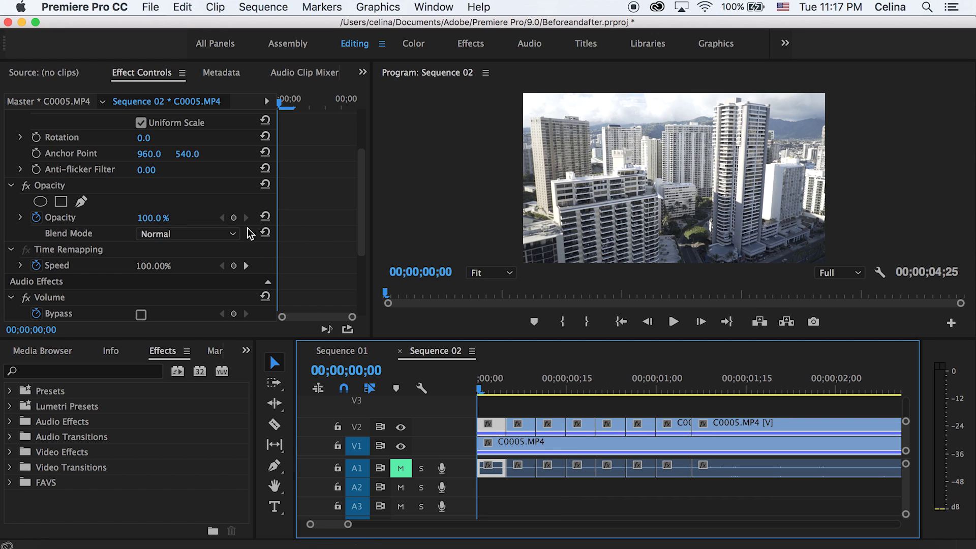
left_click(82, 202)
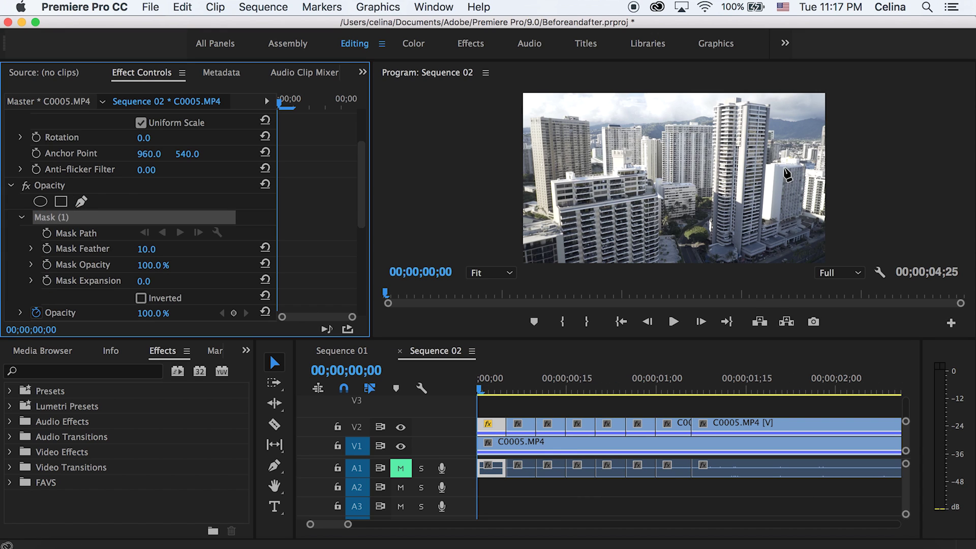
left_click(785, 167)
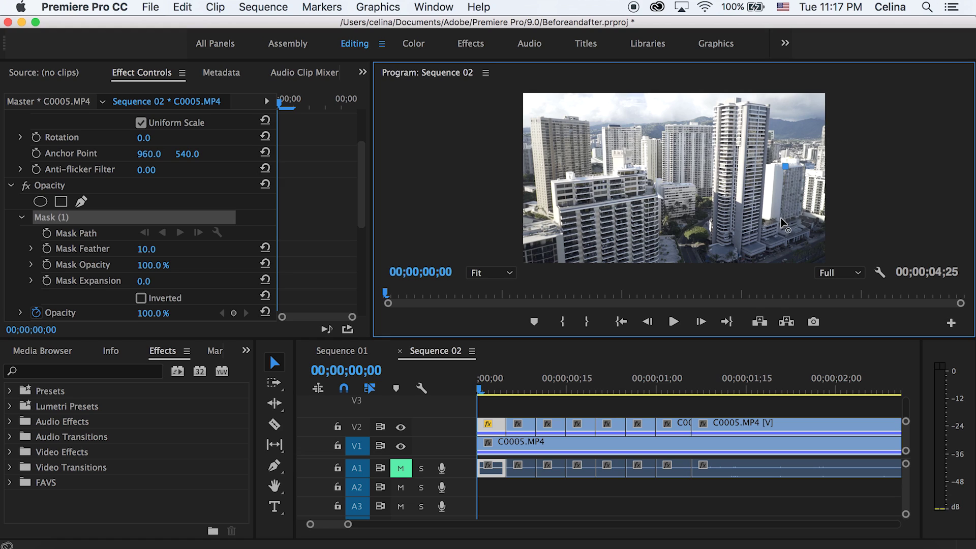
left_click(780, 217)
left_click(752, 219)
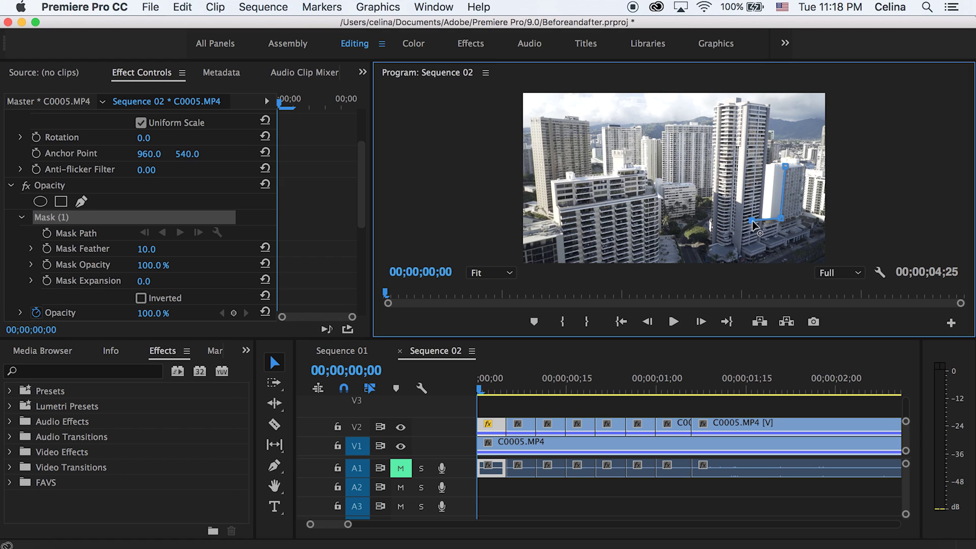
left_click_drag(752, 222, 763, 220)
left_click(779, 134)
left_click_drag(779, 133, 766, 165)
left_click(786, 164)
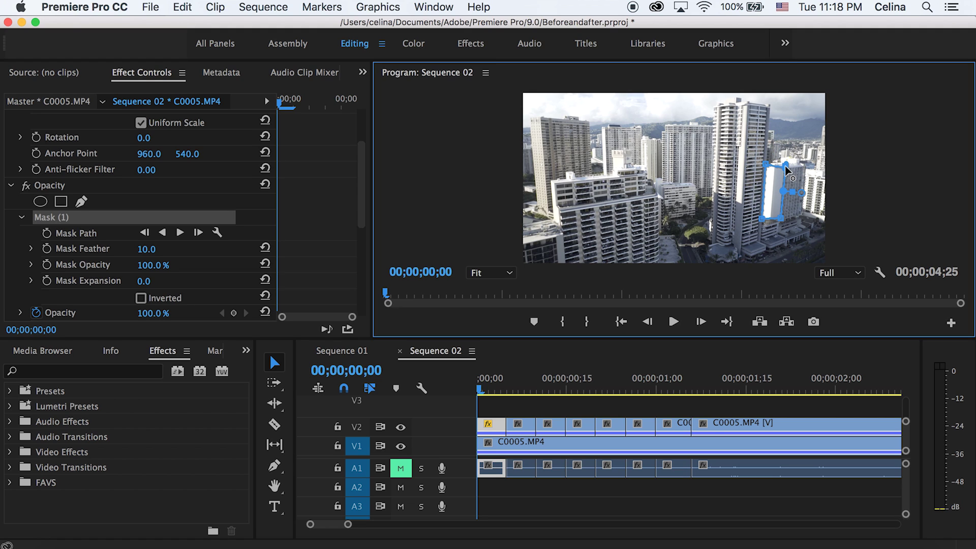
left_click_drag(786, 165, 788, 167)
Step: Hide track V1 to check the masked building on its own, and show the track again
left_click(294, 212)
left_click(400, 446)
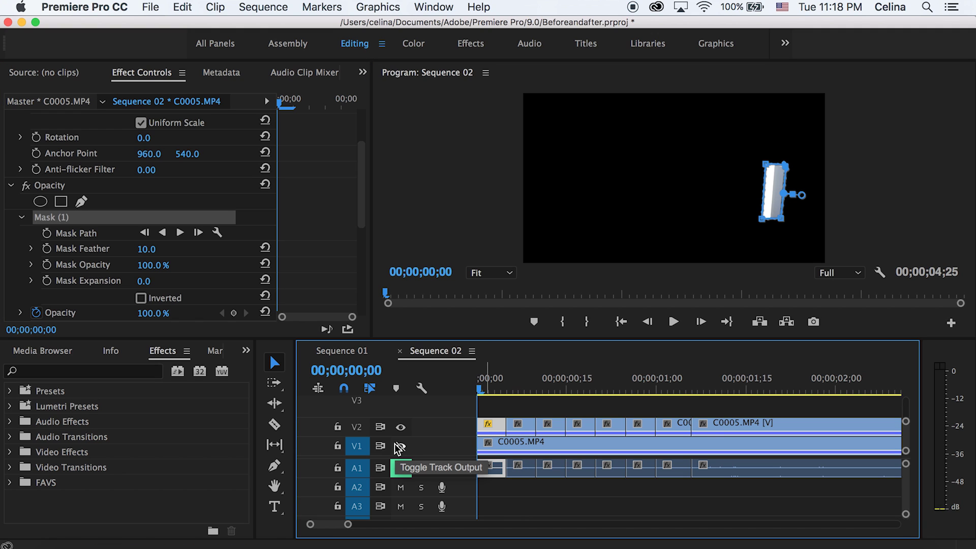
left_click(399, 446)
Step: Try the Color Burn blend mode on the masked first V2 segment and deselect the clip to view it
scroll(229, 192, "down", 5)
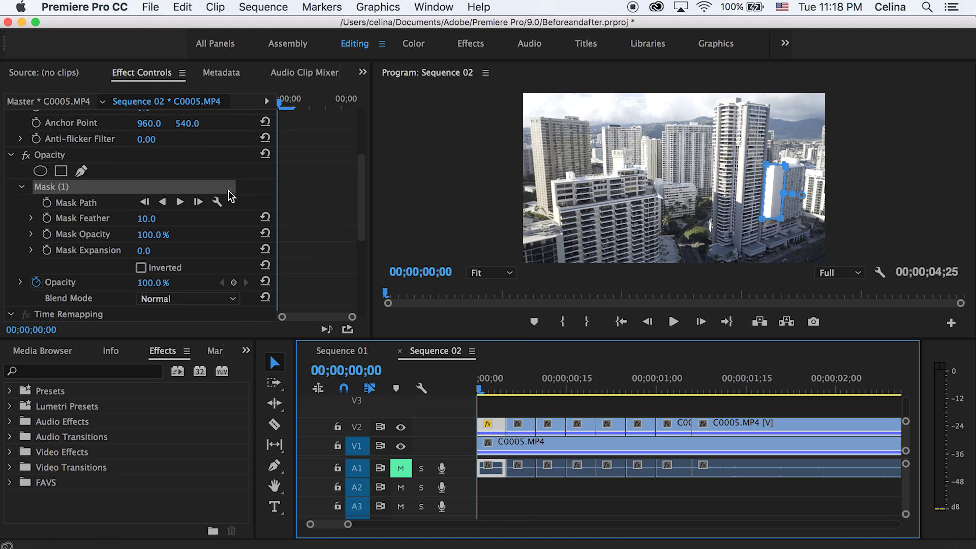
scroll(229, 214, "up", 8)
scroll(228, 242, "down", 4)
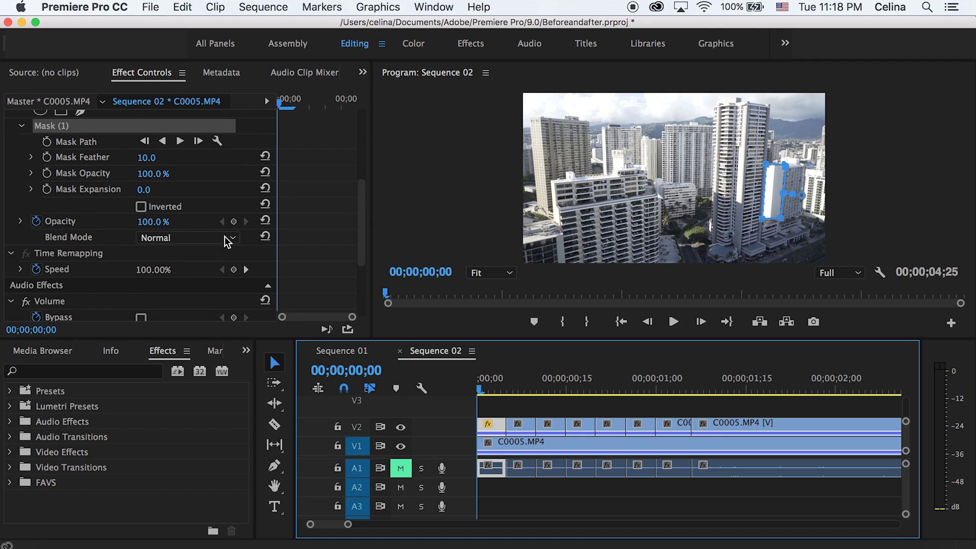
left_click(191, 237)
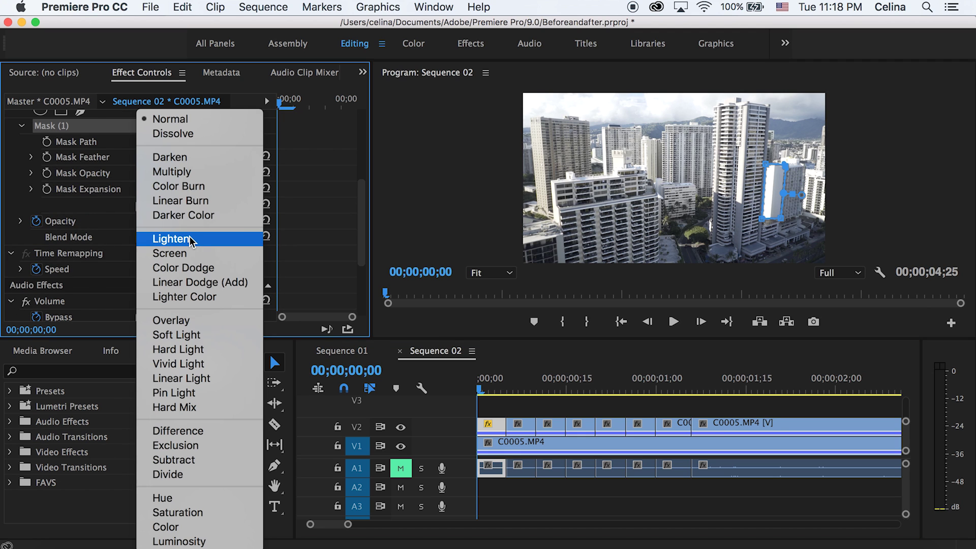
left_click(209, 187)
left_click(514, 515)
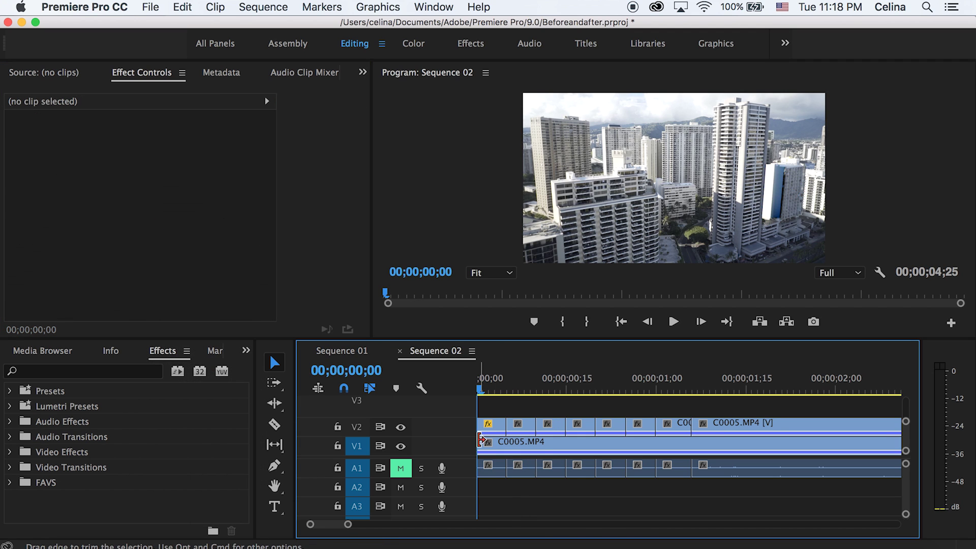
Step: Try the Linear Burn, Color Dodge and Lighten blend modes on the first V2 segment, ending back on Normal
left_click(489, 426)
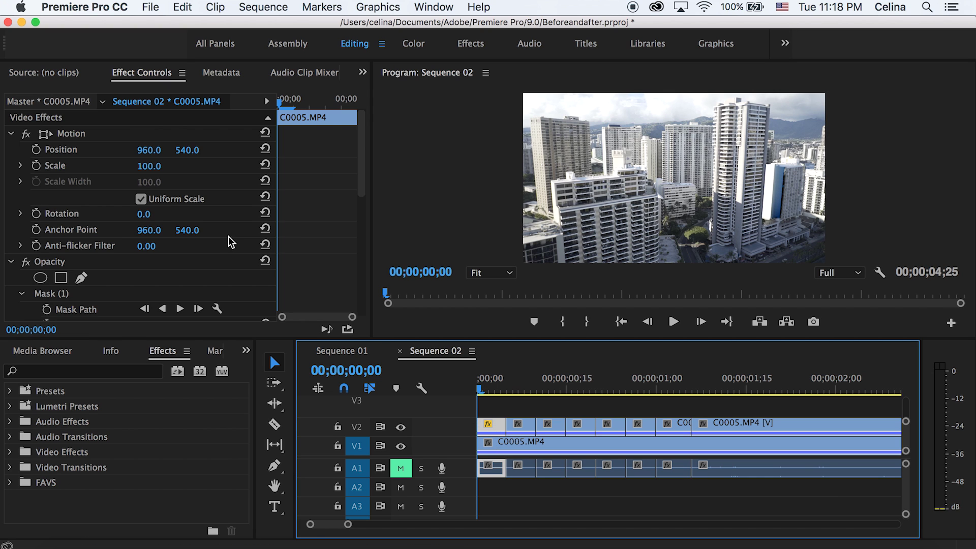
scroll(300, 232, "down", 5)
left_click(192, 313)
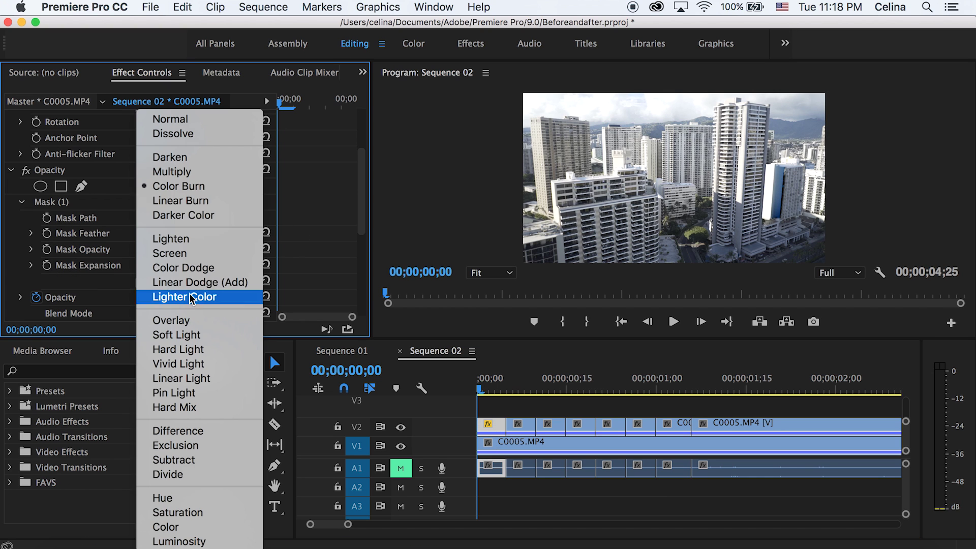
left_click(200, 198)
left_click(193, 312)
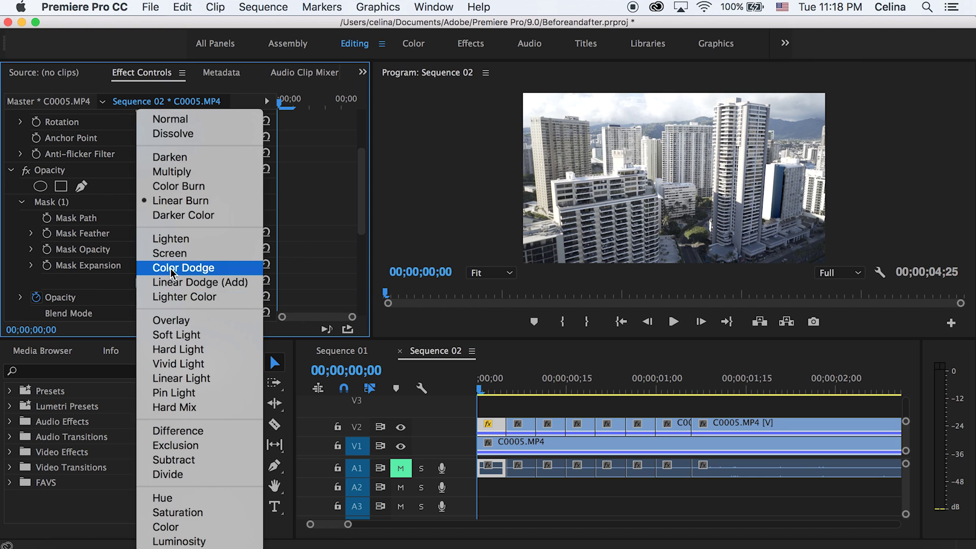
left_click(170, 268)
left_click(179, 318)
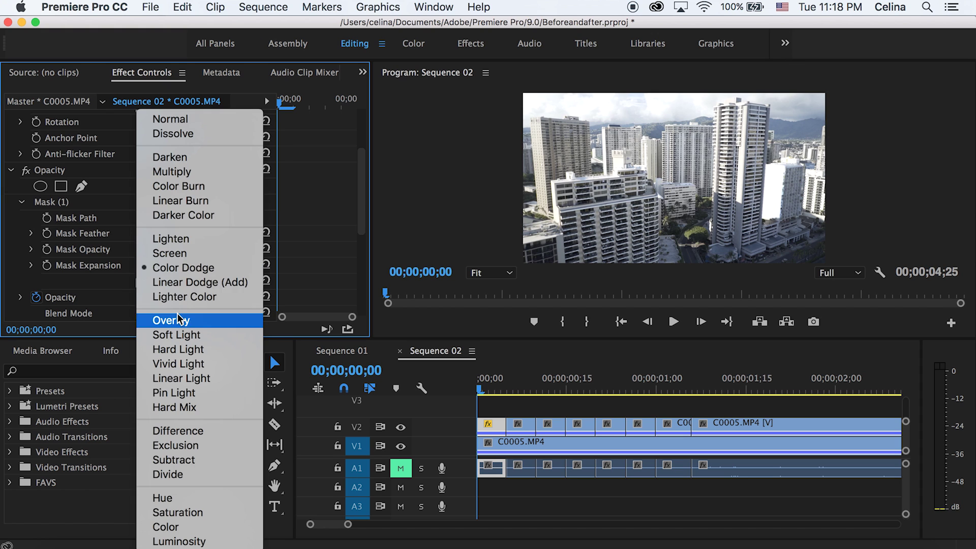
left_click(181, 243)
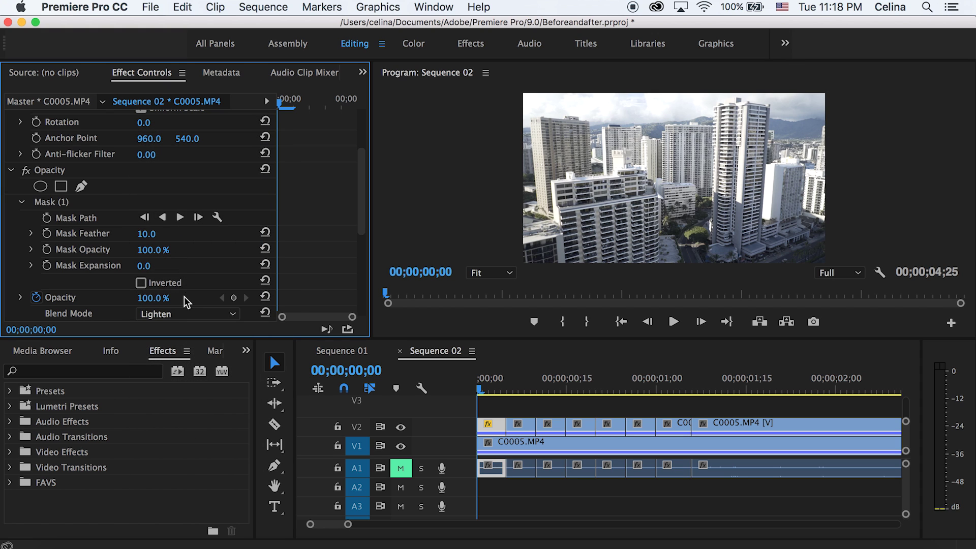
left_click(188, 314)
left_click(186, 121)
Step: Try the Overlay, Pin Light and Divide blend modes on the masked segment, ending back on Normal
left_click(173, 314)
left_click(175, 321)
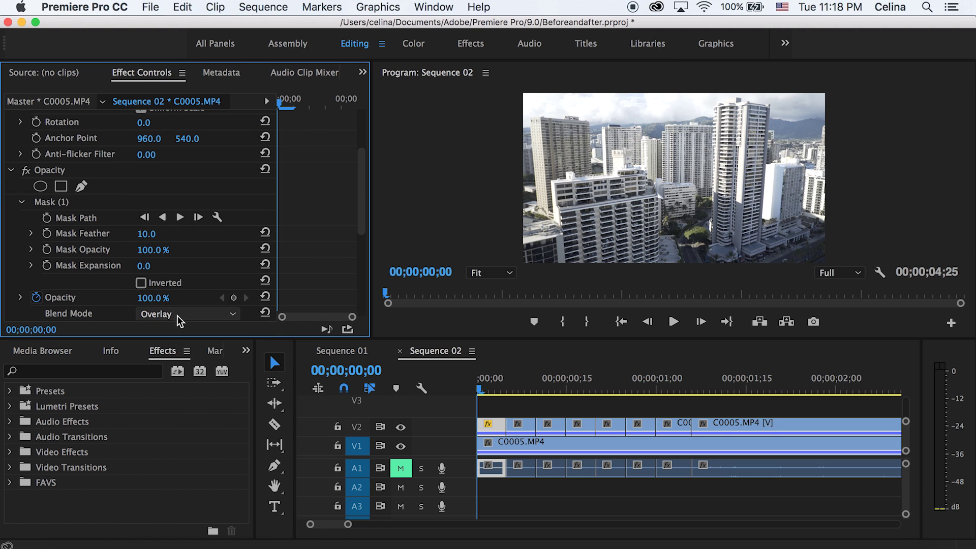
left_click(187, 313)
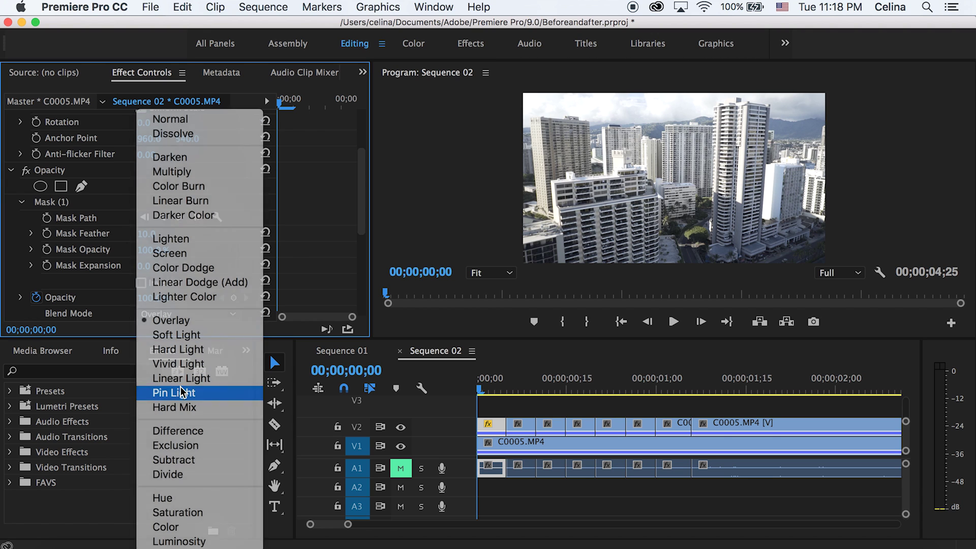
left_click(189, 393)
left_click(188, 315)
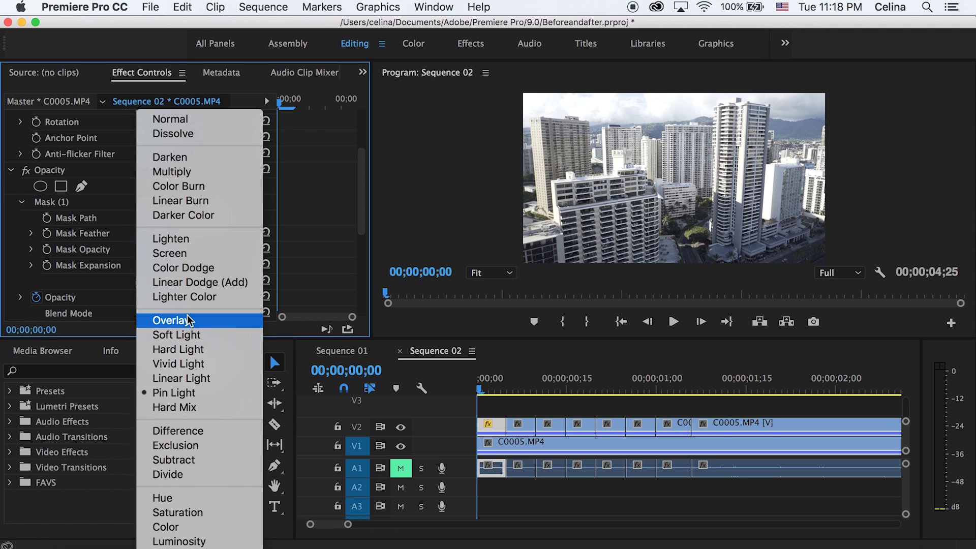
left_click(188, 468)
left_click(185, 315)
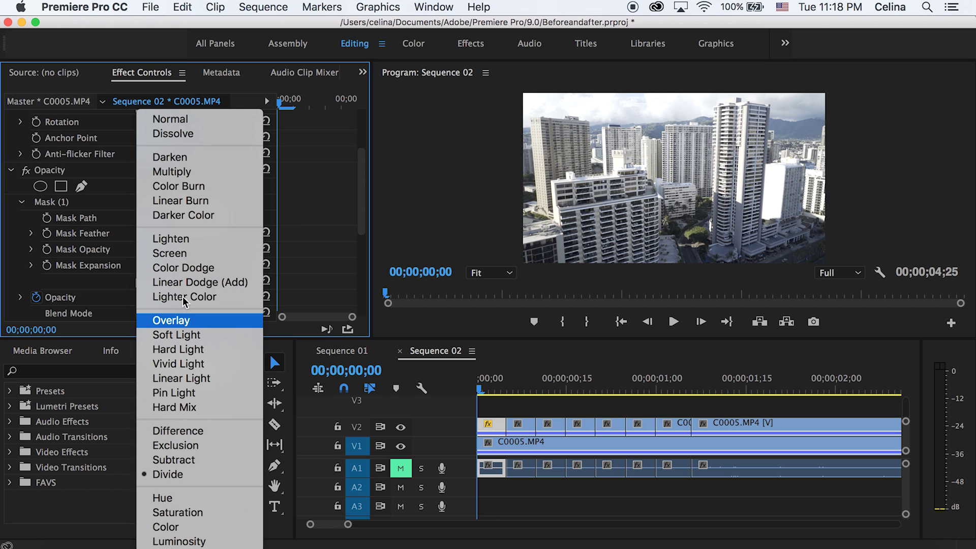
left_click(180, 122)
Step: Apply the Lumetri Color effect from the FAVS folder to the first V2 segment and expand its Basic Correction settings
scroll(334, 254, "down", 4)
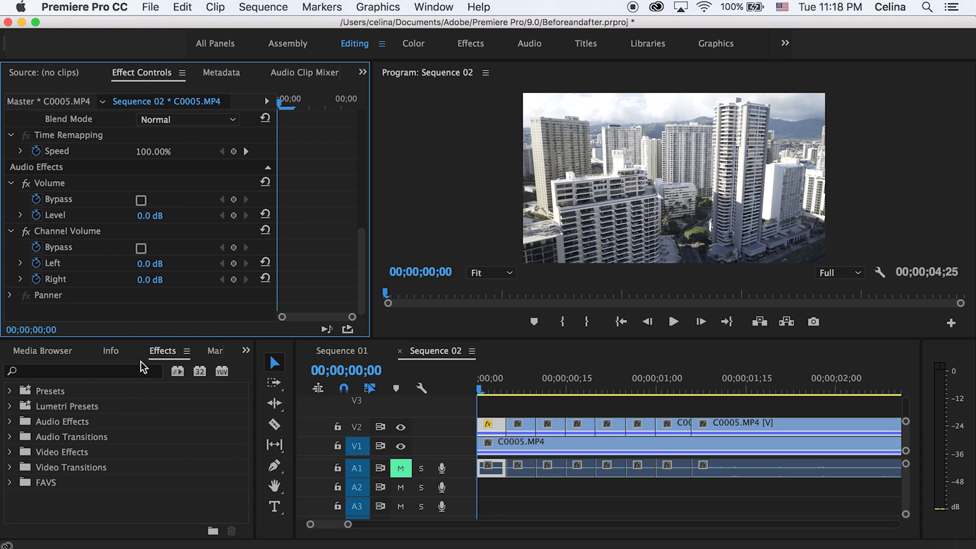
left_click(23, 485)
left_click(9, 483)
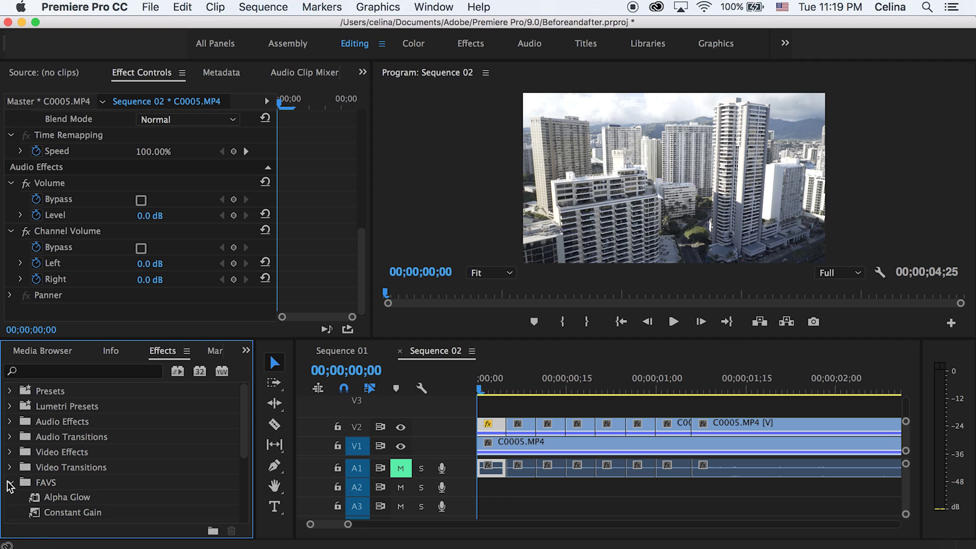
scroll(40, 480, "down", 5)
double_click(50, 485)
scroll(179, 336, "down", 3)
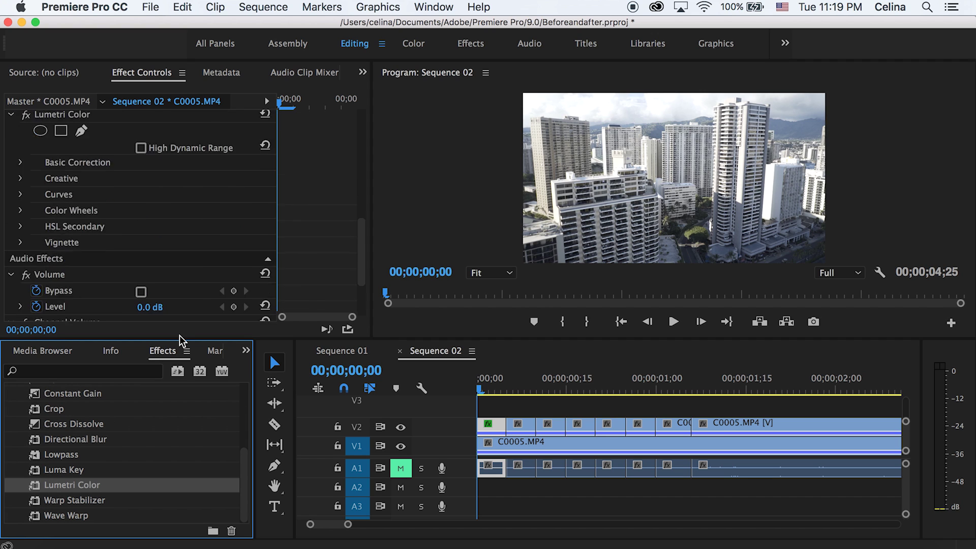
scroll(61, 249, "up", 4)
left_click(20, 230)
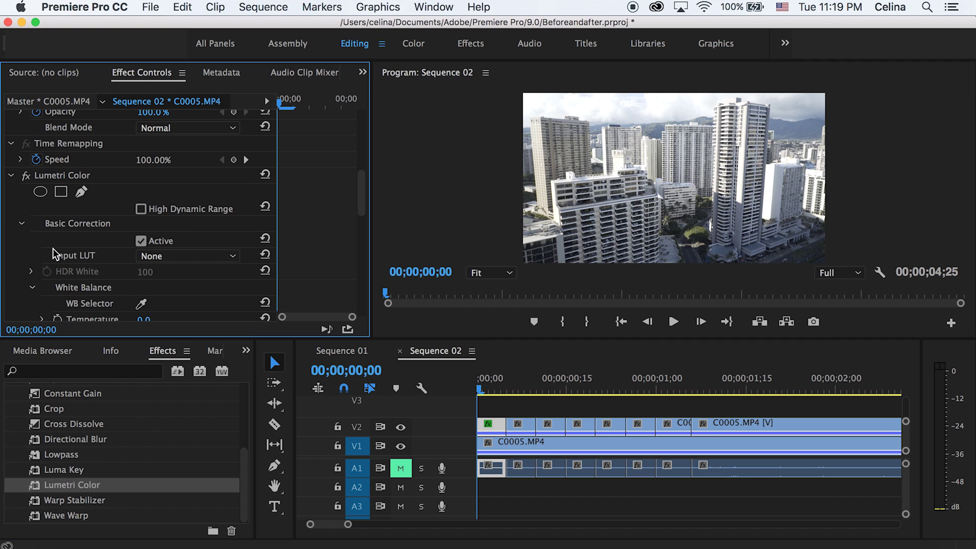
Step: Try a Temperature of -268, then an Exposure of 1.9, in Basic Correction on the masked first V2 segment
scroll(55, 254, "down", 3)
left_click_drag(151, 230, 15, 230)
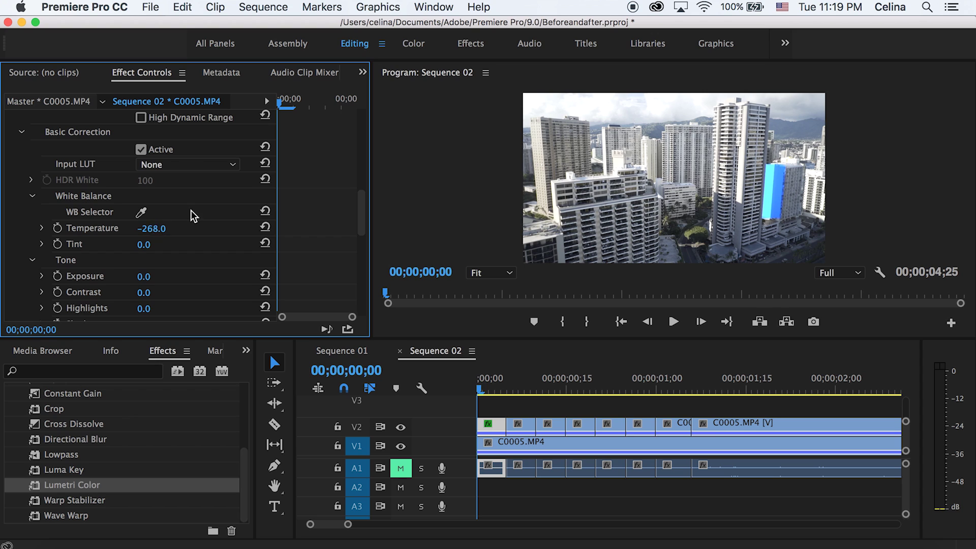
key("super+z")
mouse_move(146, 276)
left_mouse_down()
mouse_move(169, 277)
mouse_move(148, 277)
mouse_move(156, 276)
left_mouse_up()
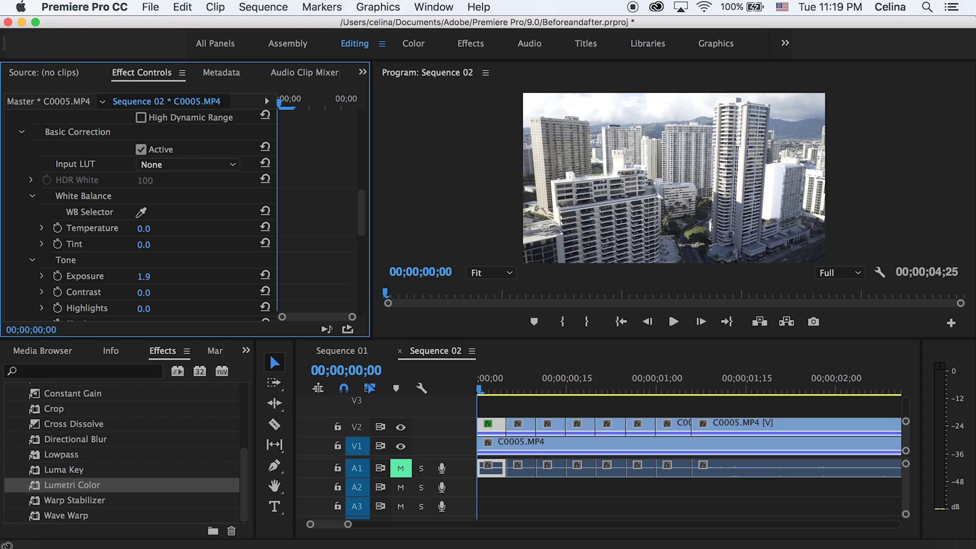
Step: Try the Shadow Tint, then tint the masked building's highlights magenta in Lumetri Color's Creative section
scroll(229, 264, "down", 5)
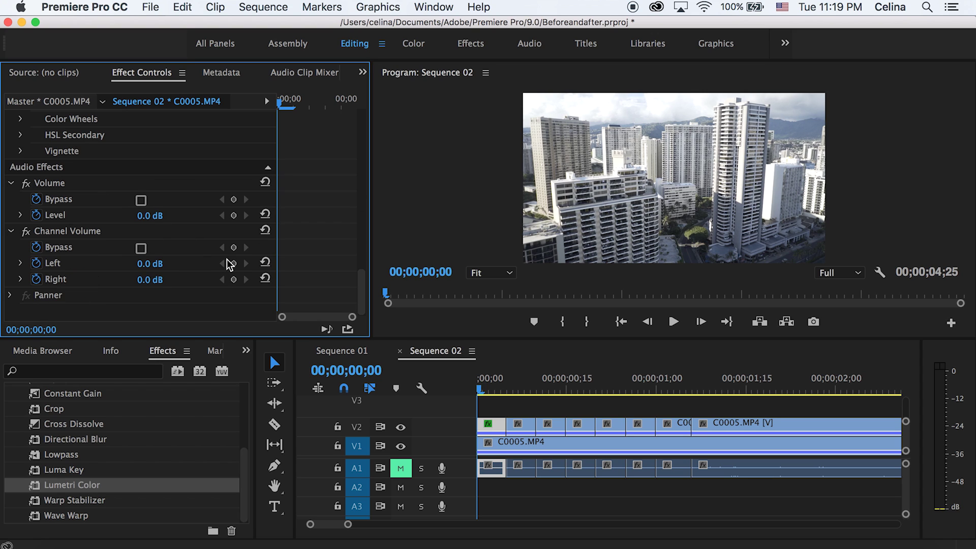
left_click(20, 135)
scroll(97, 239, "down", 1)
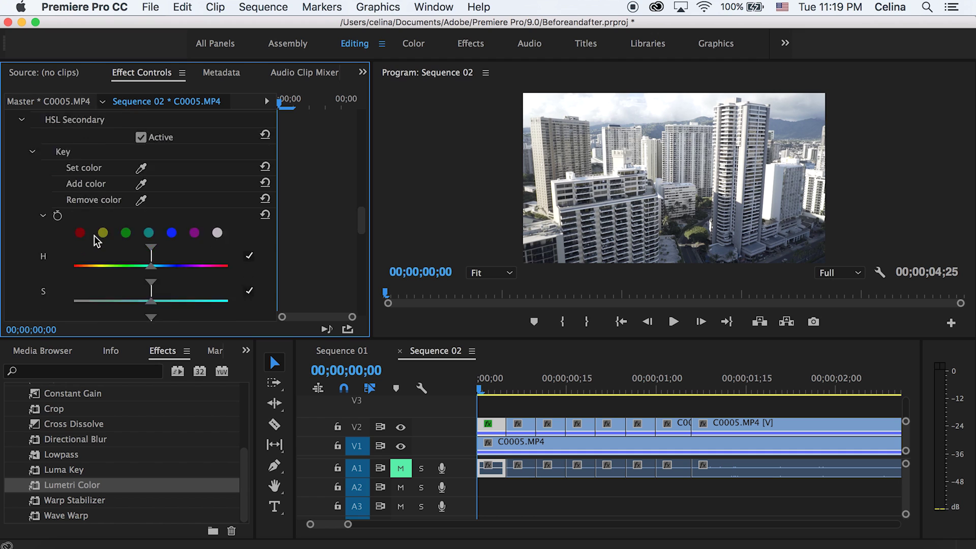
scroll(96, 239, "up", 3)
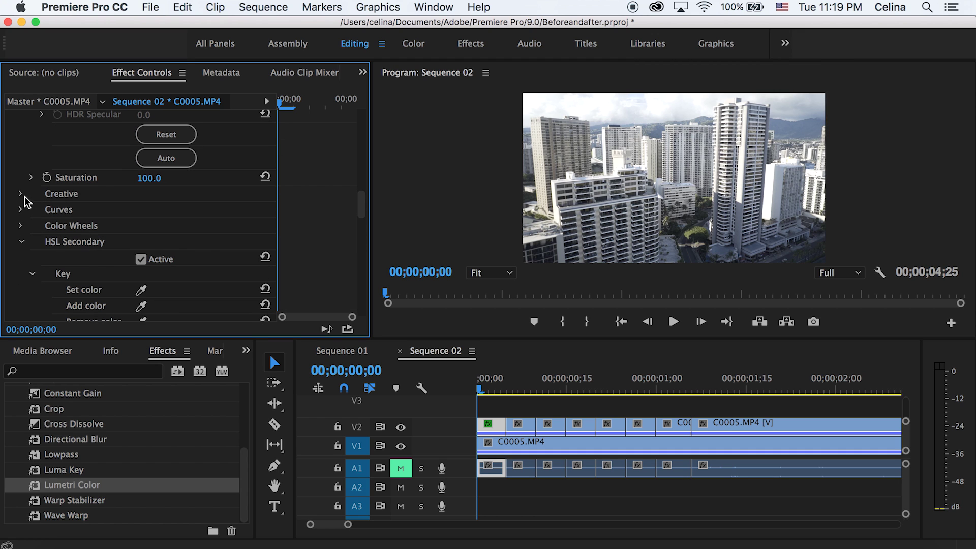
left_click(20, 194)
scroll(78, 244, "down", 5)
scroll(82, 209, "up", 3)
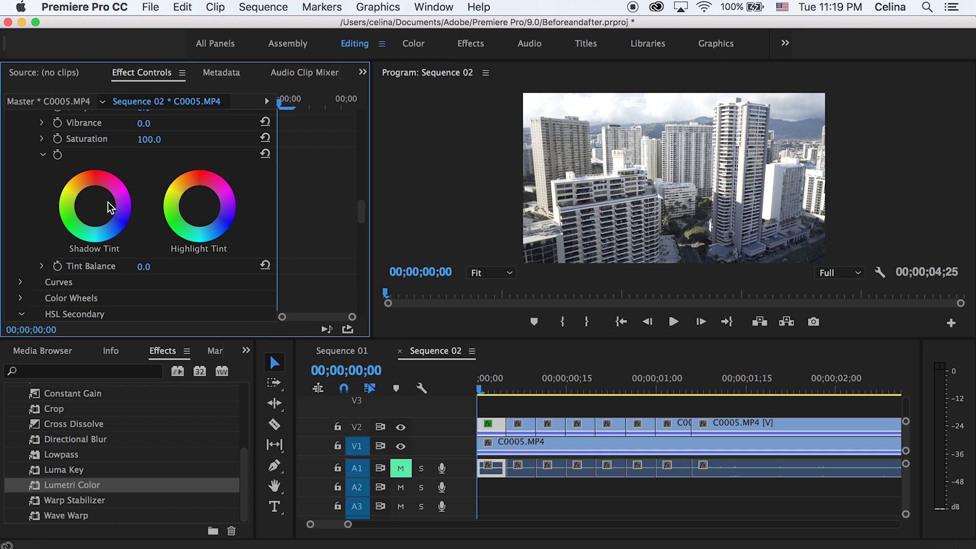
left_click_drag(95, 206, 111, 229)
left_click_drag(199, 206, 224, 193)
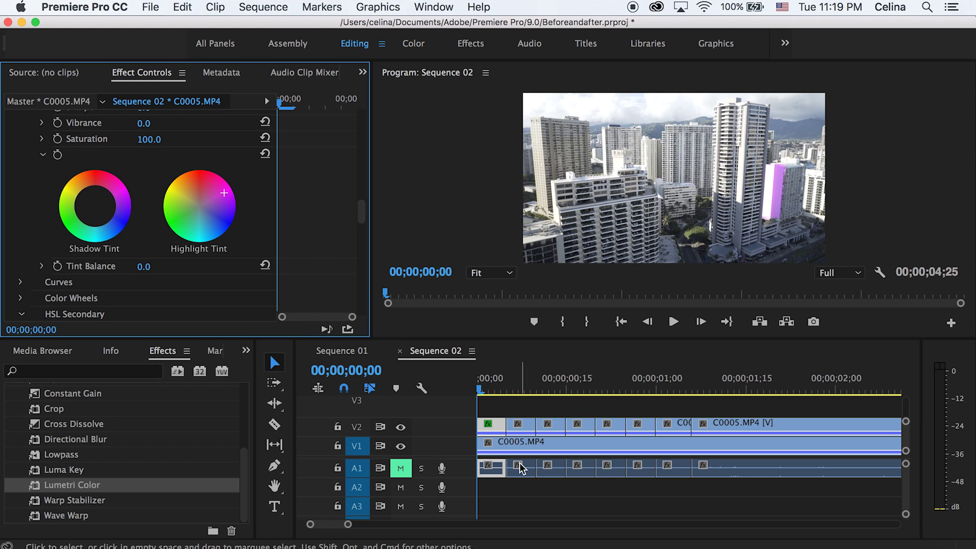
Step: Play the sequence from the start to review the tinted building
left_click(502, 427)
left_click_drag(479, 390, 477, 389)
key("space")
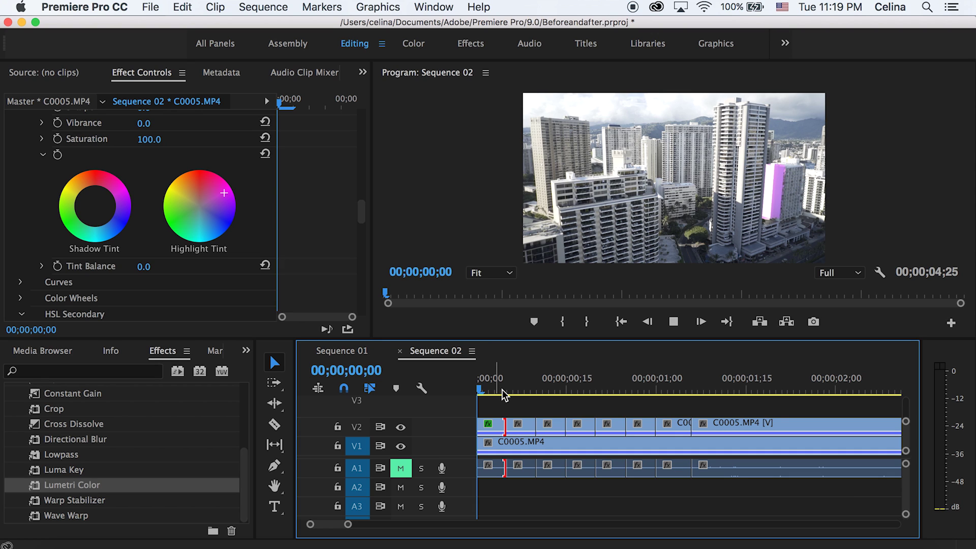
Step: Draw a closed pen Opacity mask around the narrow vertical face of the tall tower on the second V2 segment
mouse_move(506, 394)
left_mouse_down()
mouse_move(562, 392)
mouse_move(478, 392)
mouse_move(573, 392)
mouse_move(516, 395)
left_mouse_up()
left_click(518, 431)
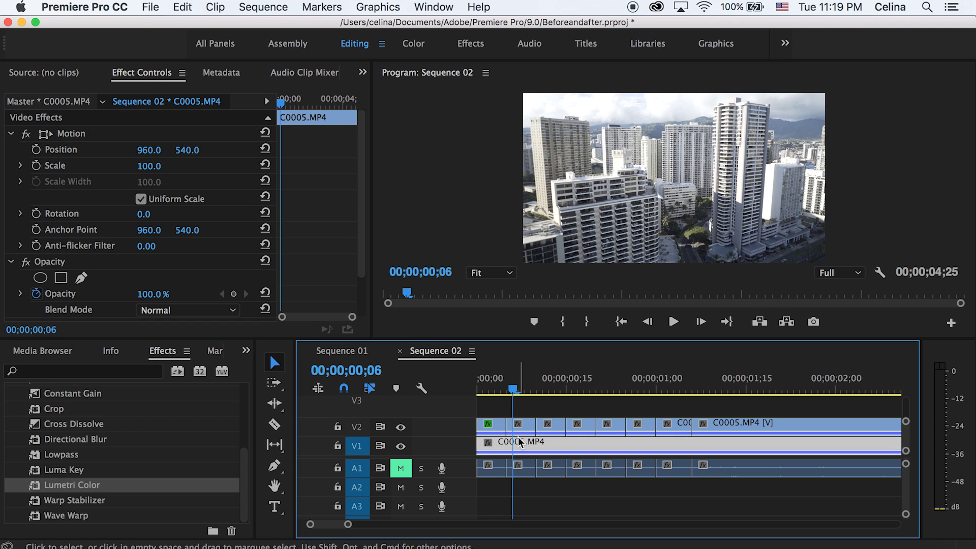
scroll(324, 164, "down", 5)
scroll(324, 163, "up", 5)
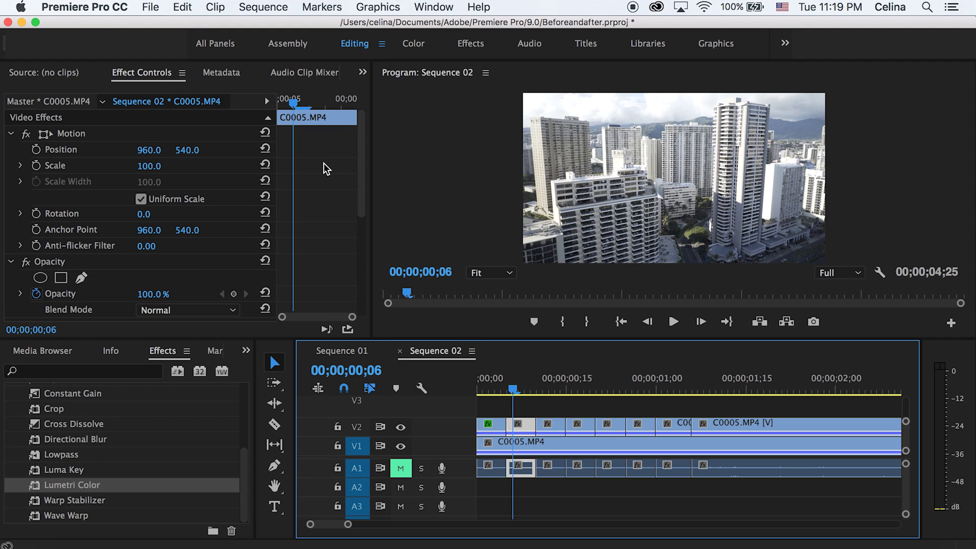
left_click(81, 278)
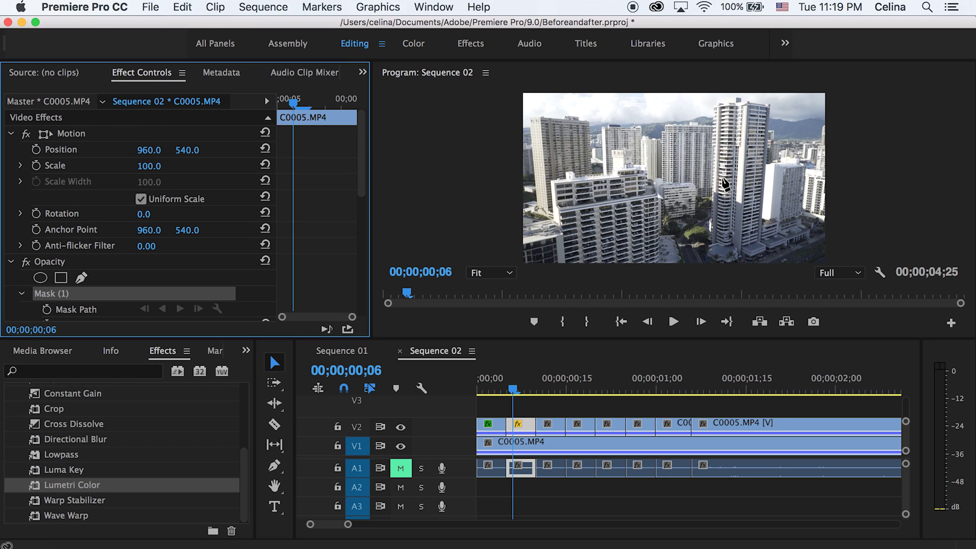
left_click(746, 107)
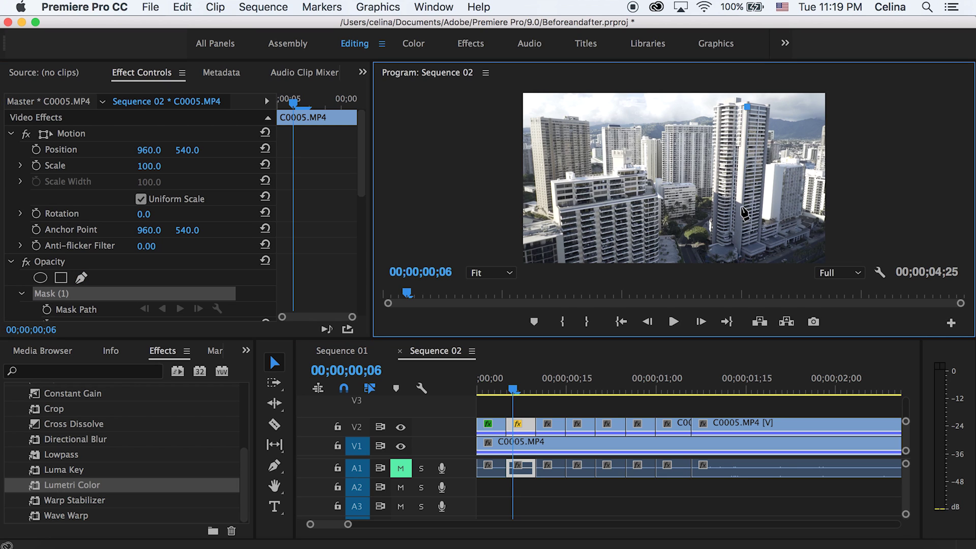
left_click(742, 204)
left_click(736, 200)
left_click(726, 98)
left_click_drag(726, 99, 738, 102)
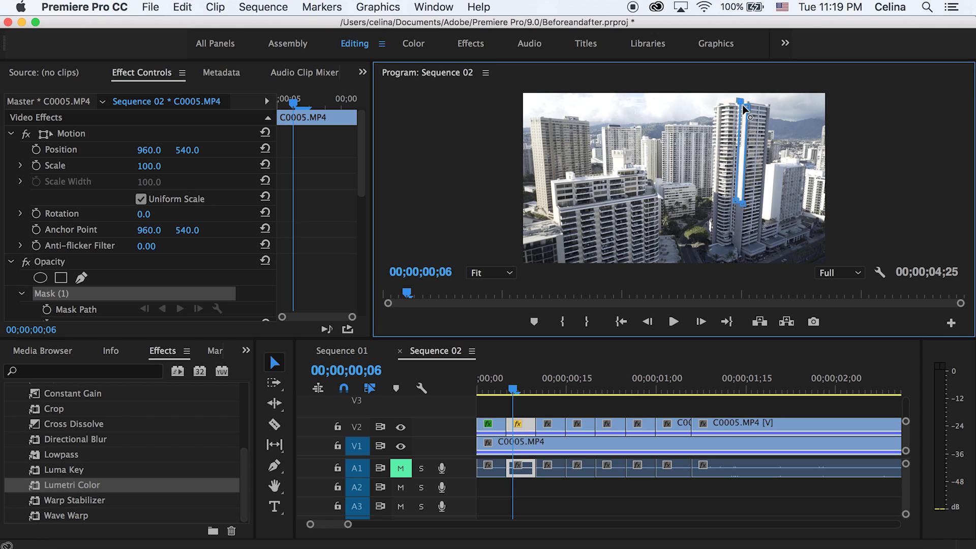
left_click(747, 106)
Step: Copy the Lumetri Color effect from the first V2 segment onto the second and play the sequence back
scroll(344, 211, "down", 10)
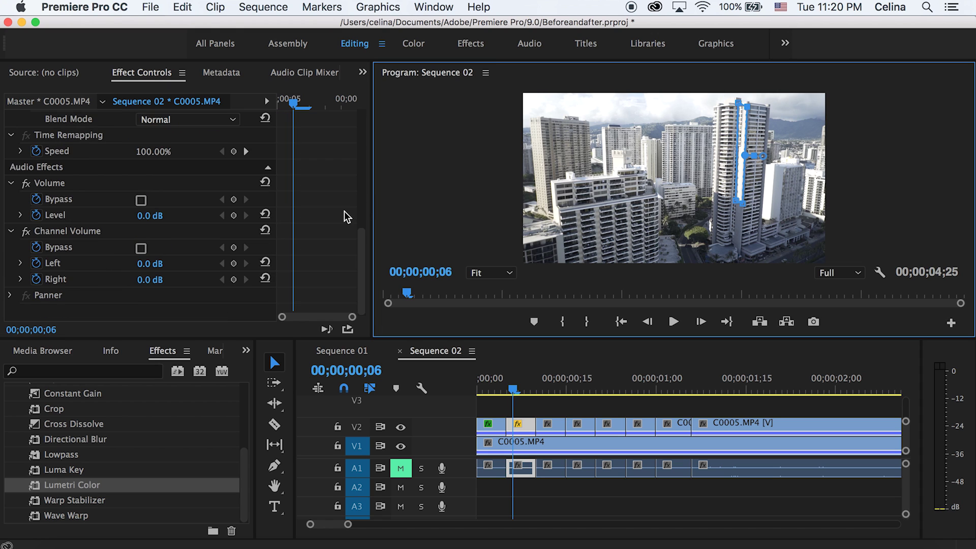
left_click(492, 428)
scroll(237, 219, "down", 8)
left_click(60, 224)
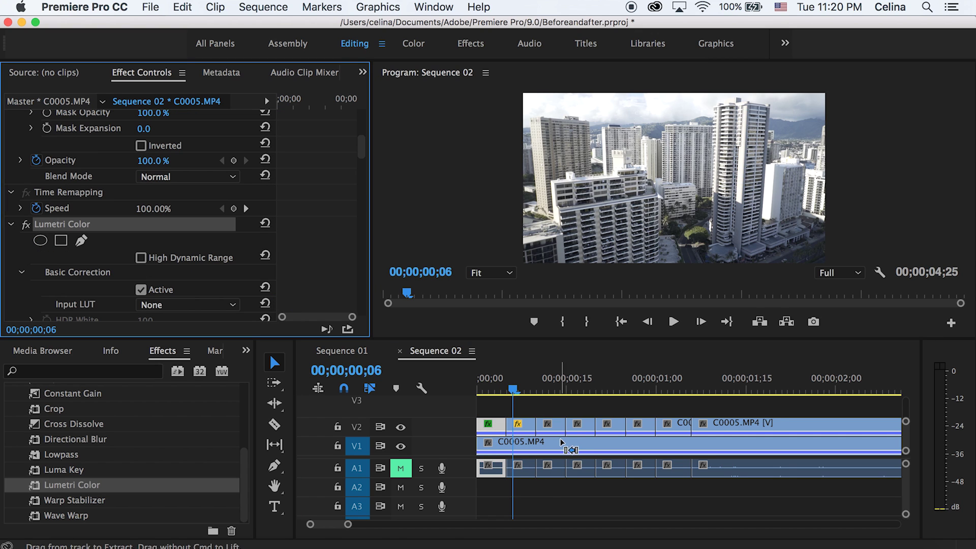
left_click(516, 428)
key("Home")
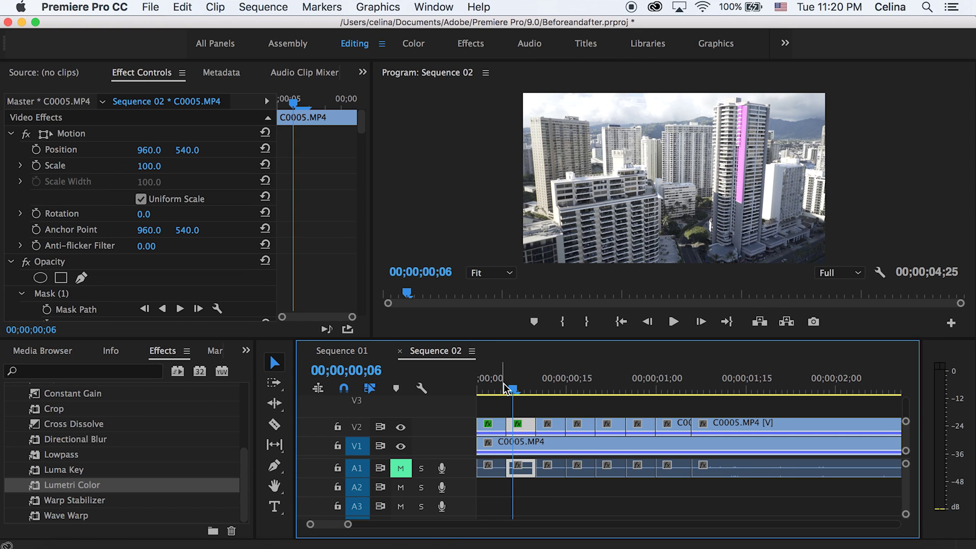
key("space")
Step: Draw a closed pen Opacity mask around the side face of the leftmost tower on the fourth V2 segment
left_click_drag(516, 390, 578, 390)
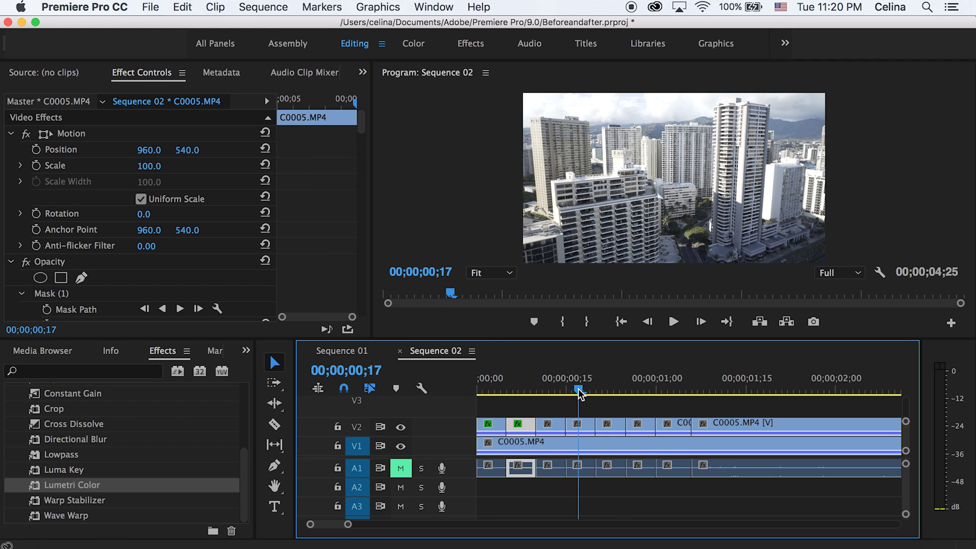
left_click(575, 438)
left_click(574, 429)
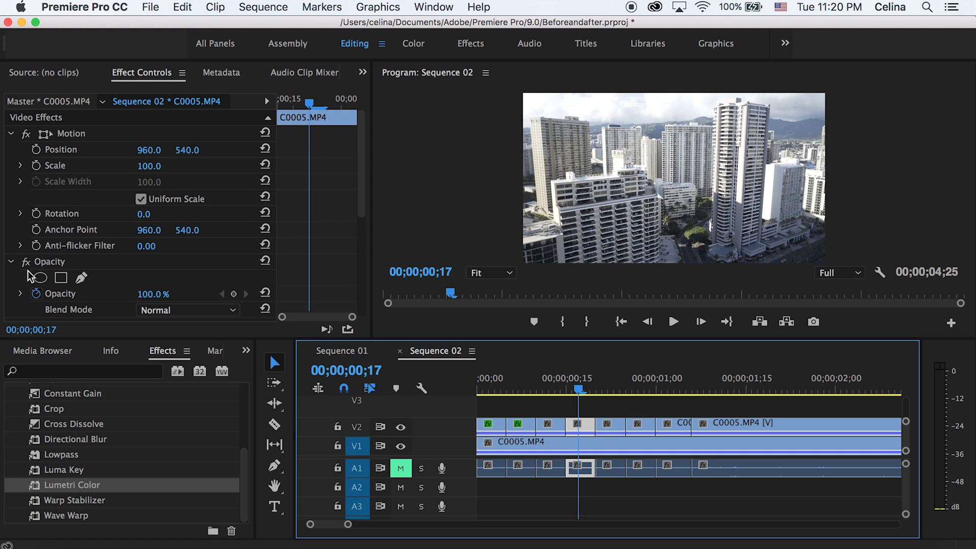
left_click(81, 278)
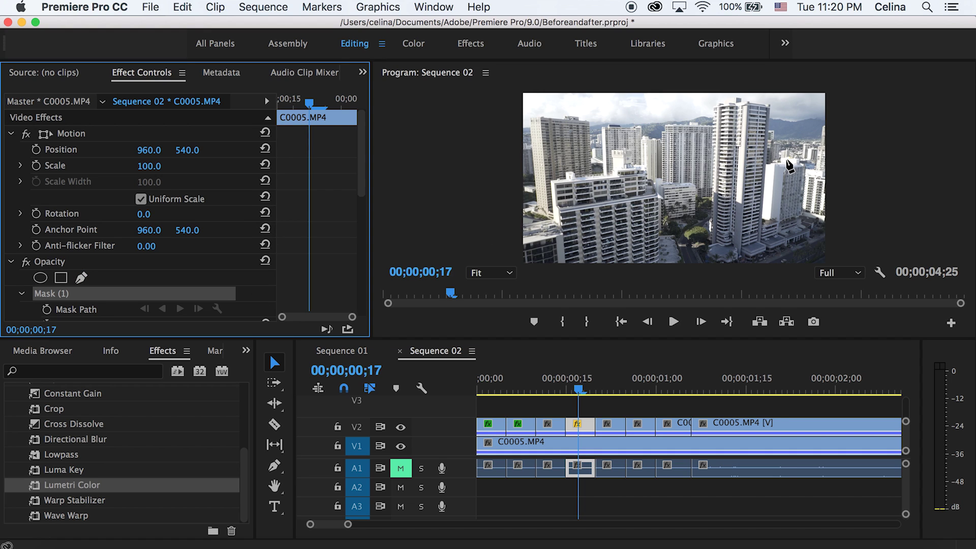
left_click(541, 118)
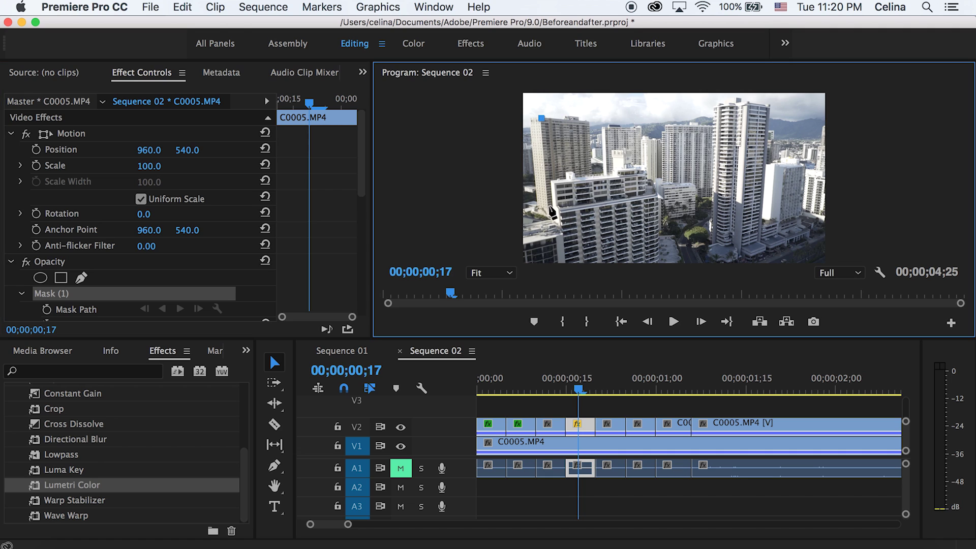
left_click(551, 208)
left_click_drag(535, 205, 525, 202)
key("super+z")
left_click(537, 205)
left_click(515, 110)
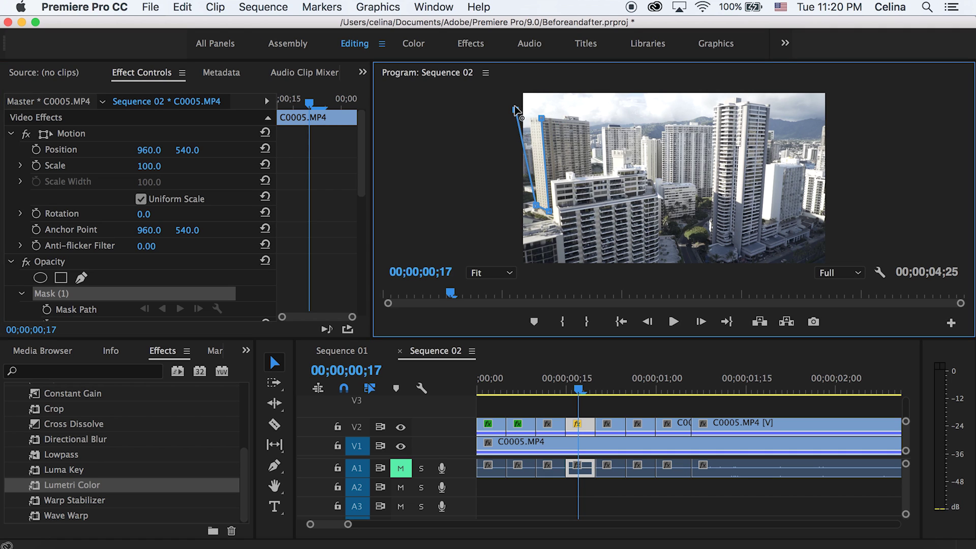
left_click_drag(515, 110, 529, 120)
left_click(541, 118)
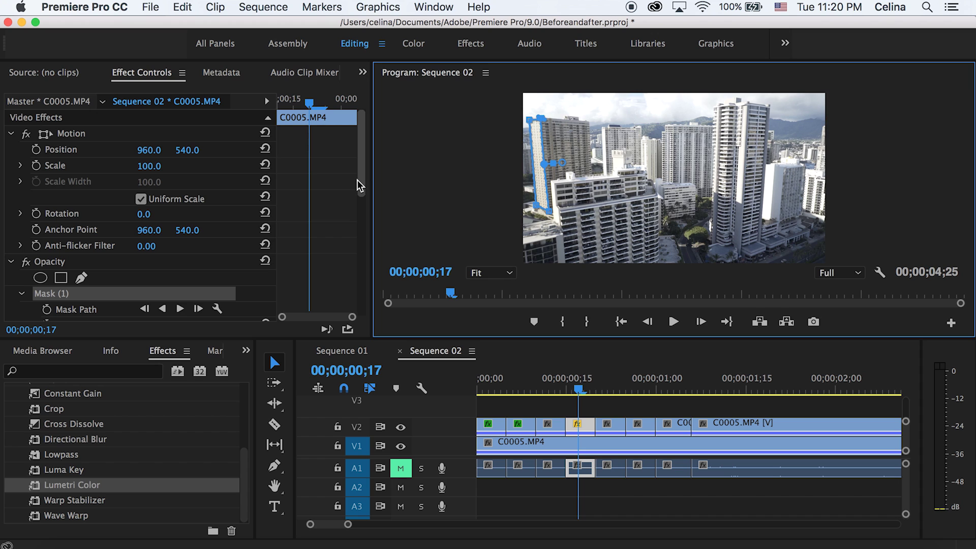
Step: Paste the Lumetri Color effect onto the fourth V2 segment and play the sequence from the start
left_click(584, 423)
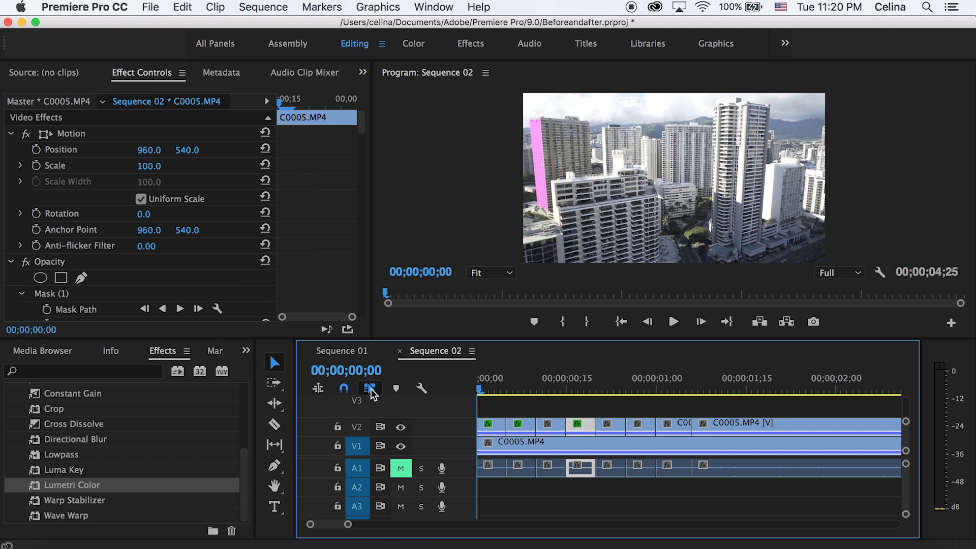
key("space")
key("space")
left_click_drag(570, 391, 477, 391)
key("space")
key("space")
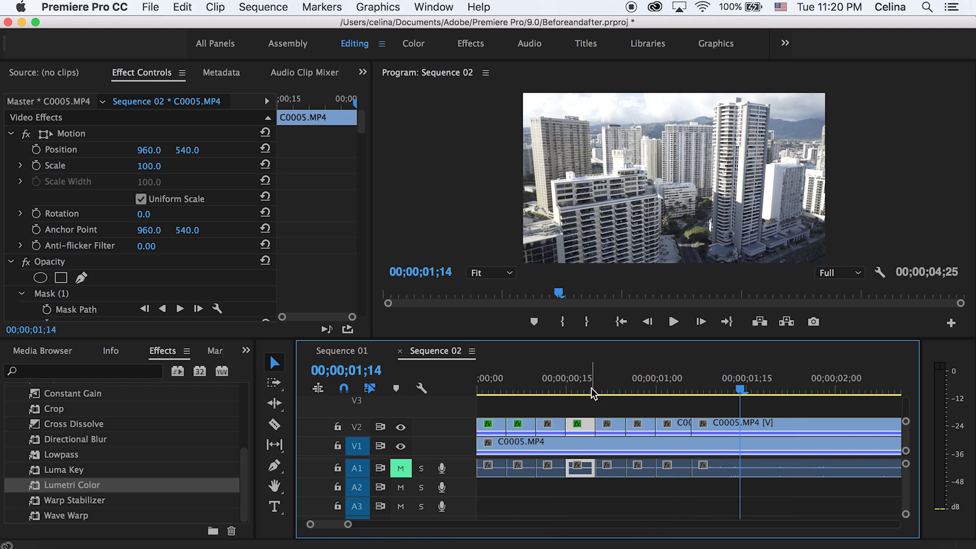
Step: Delete the fifth V2 segment and extend the fourth segment to fill its gap
mouse_move(592, 393)
left_mouse_down()
mouse_move(603, 391)
mouse_move(585, 391)
left_mouse_up()
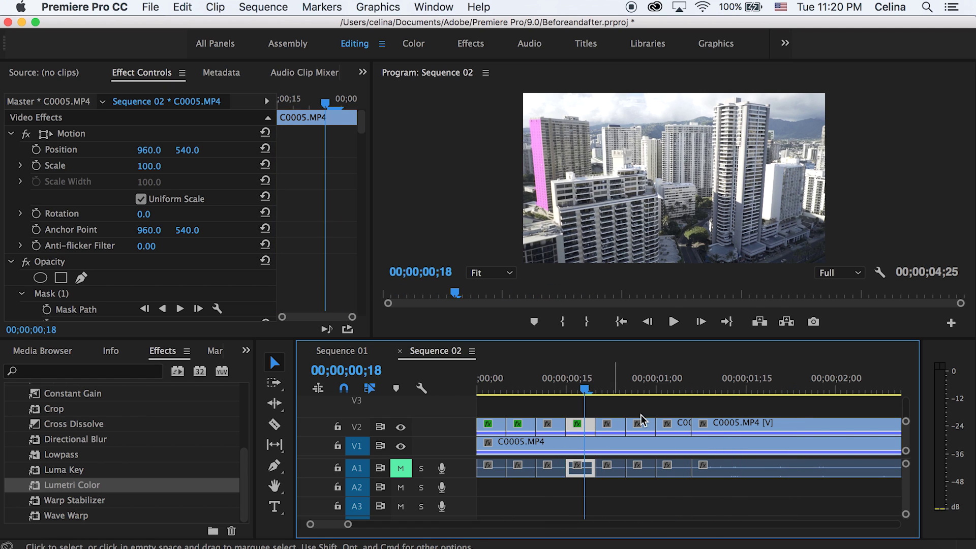
left_click(614, 431)
key("Delete")
left_click_drag(594, 428, 676, 427)
Step: Play the sequence from the start and save the project
left_click_drag(585, 391, 425, 391)
key("space")
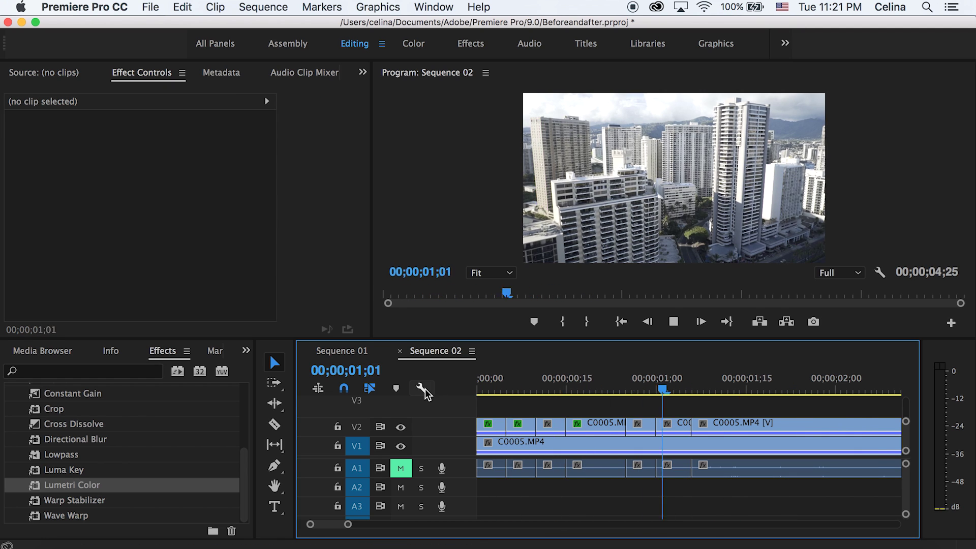
key("space")
key("super+s")
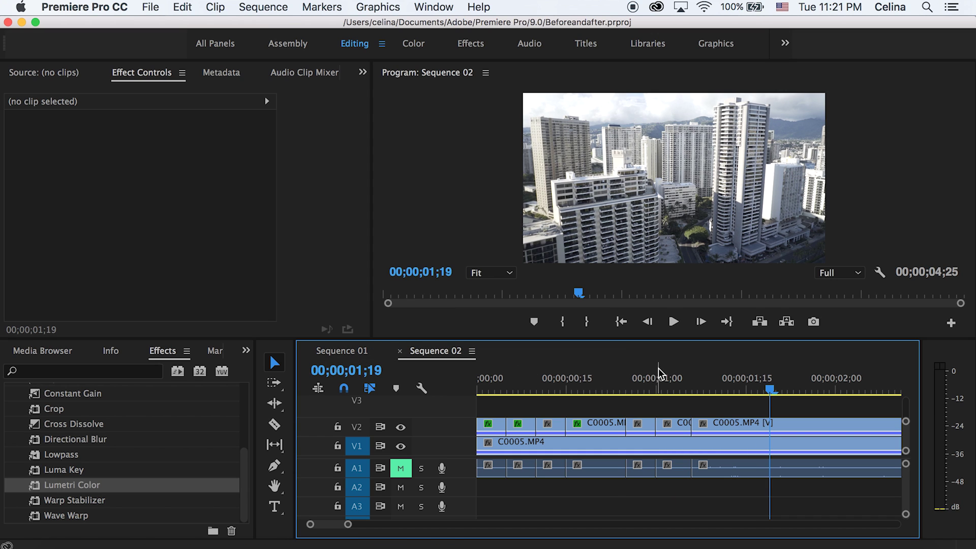
Step: Compare the second and fourth V2 segments and examine the fourth segment's mask and effect settings
left_click_drag(656, 377, 573, 404)
left_click(579, 422)
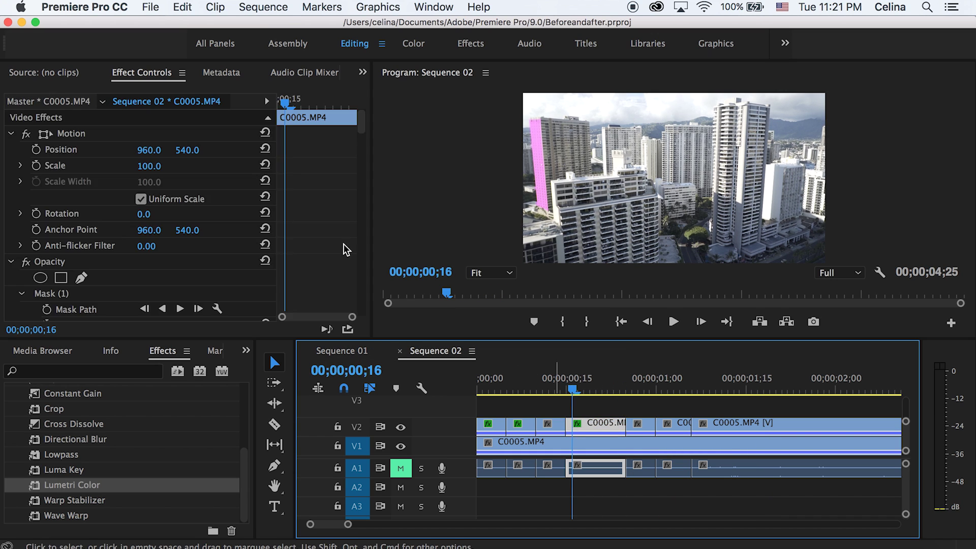
left_click(527, 422)
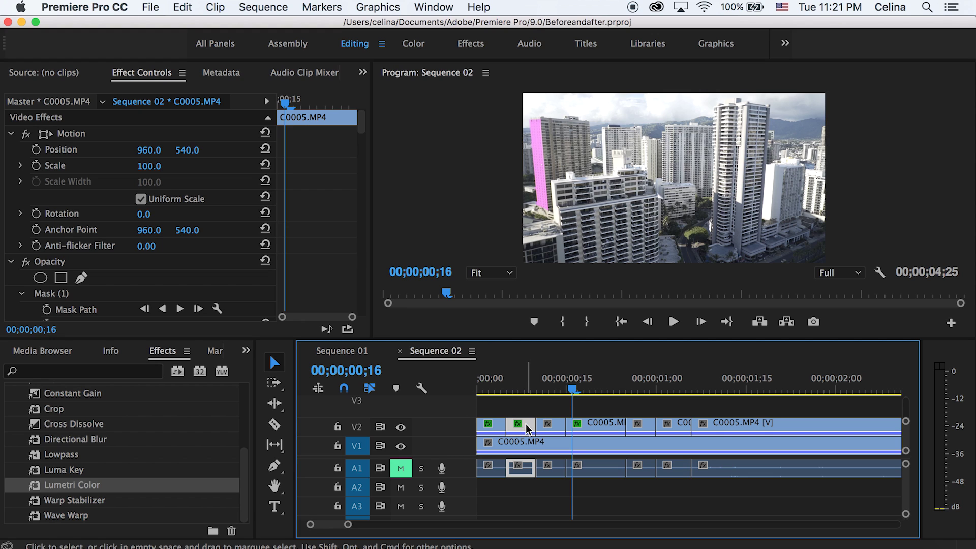
left_click(582, 429)
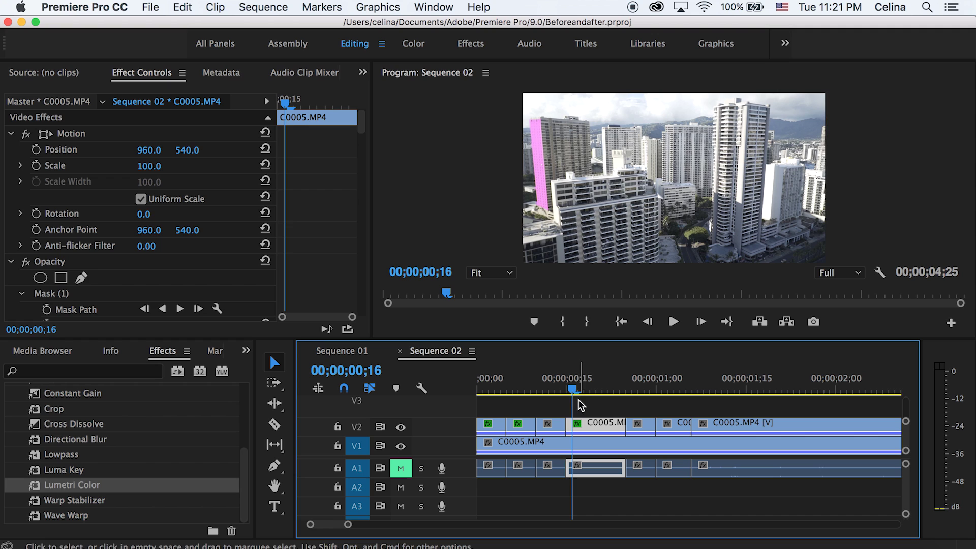
scroll(249, 235, "down", 5)
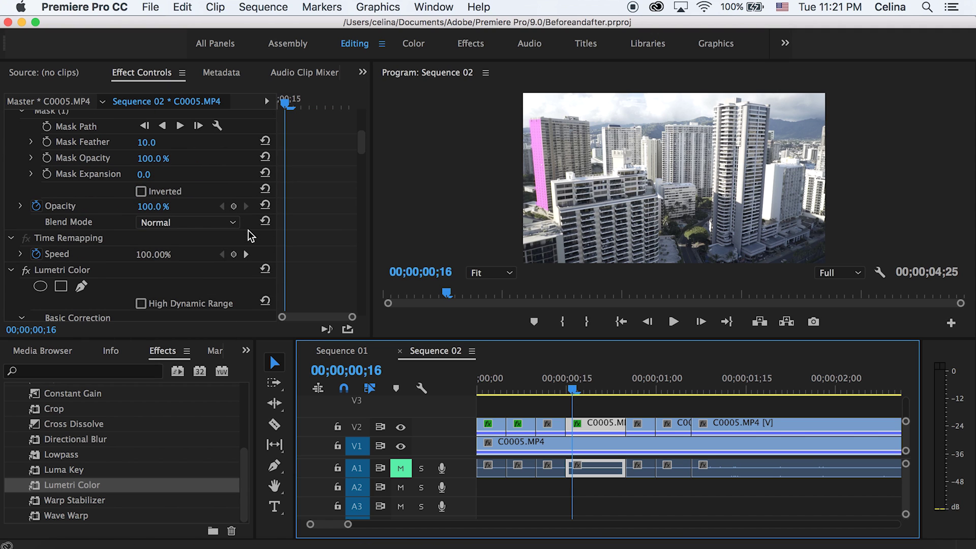
Step: Duplicate the second V2 segment onto track V3, directly above the original
left_click(518, 389)
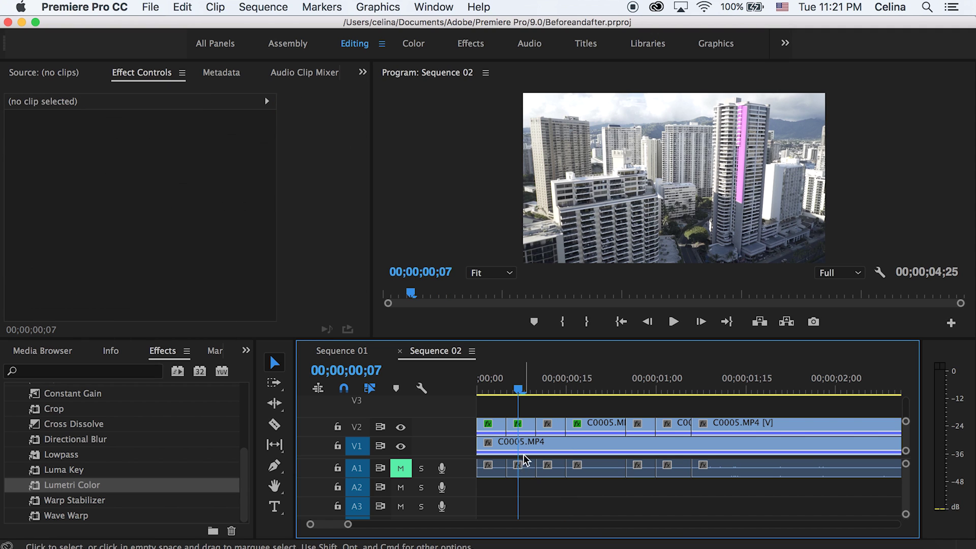
left_click(524, 432)
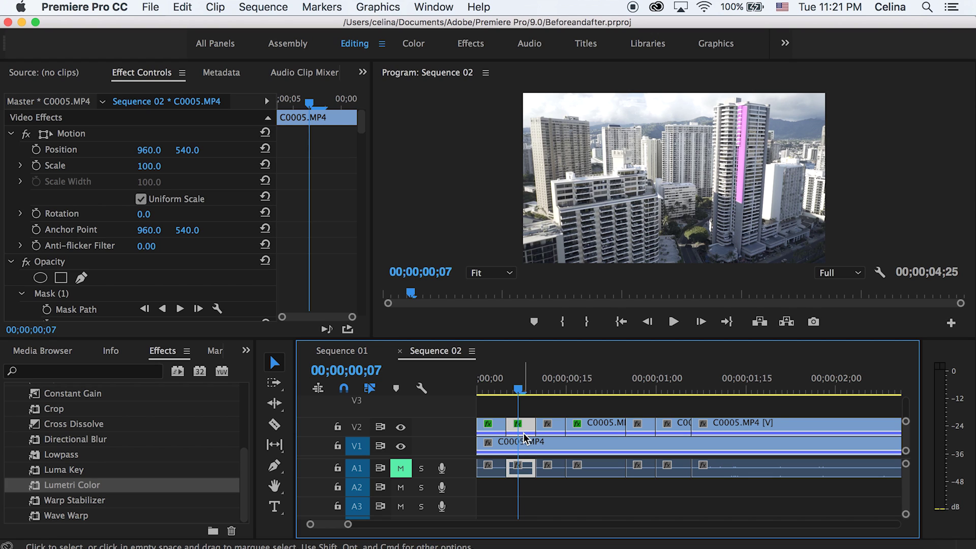
left_click_drag(523, 433, 523, 407)
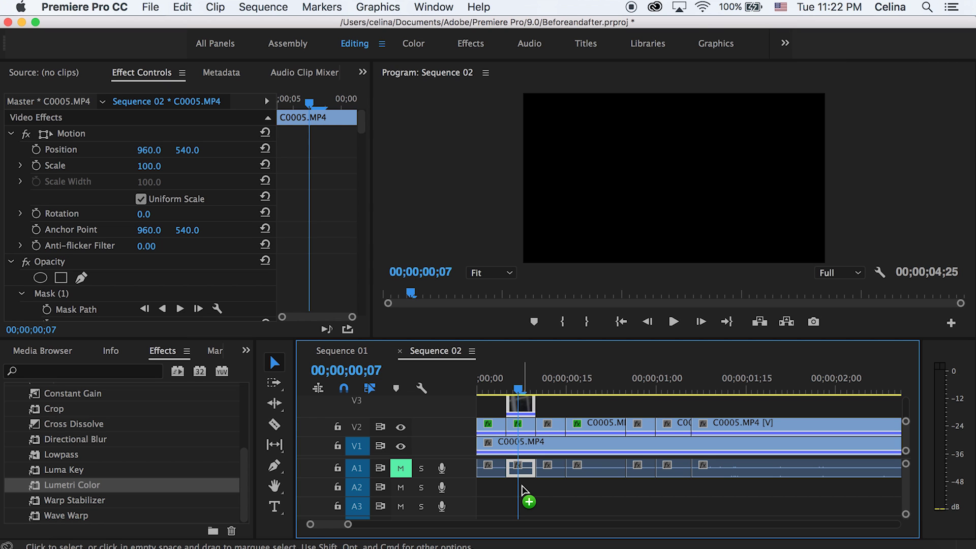
left_click_drag(522, 484, 523, 490)
Step: Try the V3 duplicate above the fourth V2 segment, then place it starting where that segment ends
left_click_drag(532, 406, 566, 403)
key("space")
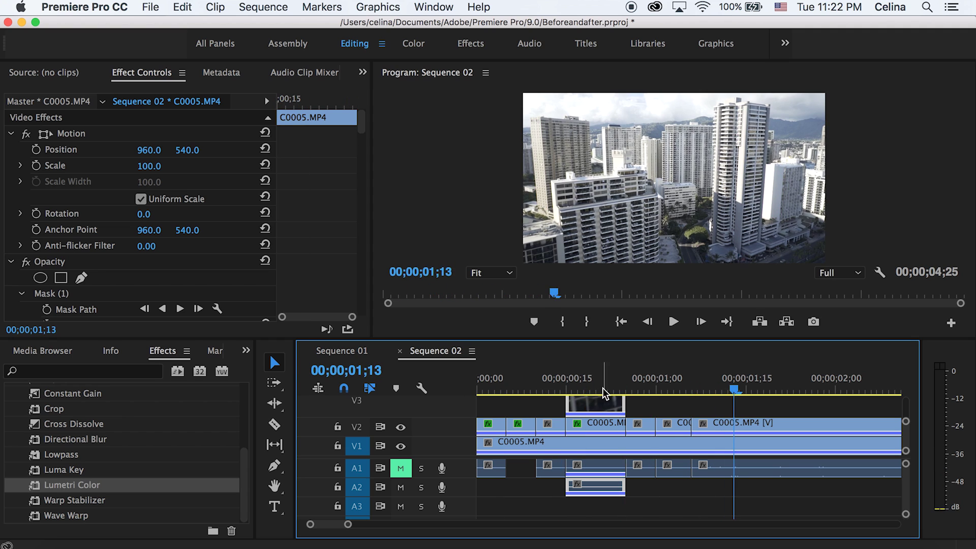
left_click(538, 391)
left_click_drag(566, 404, 625, 404)
Step: Review the sequence from the start with the V3 duplicate in place and save the project
left_click_drag(555, 388, 414, 394)
key("space")
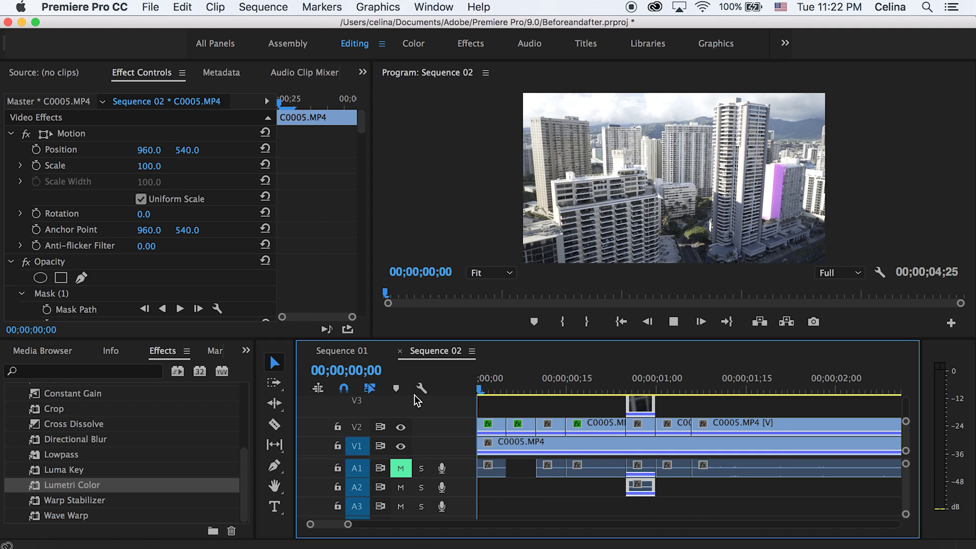
key("Home")
key("space")
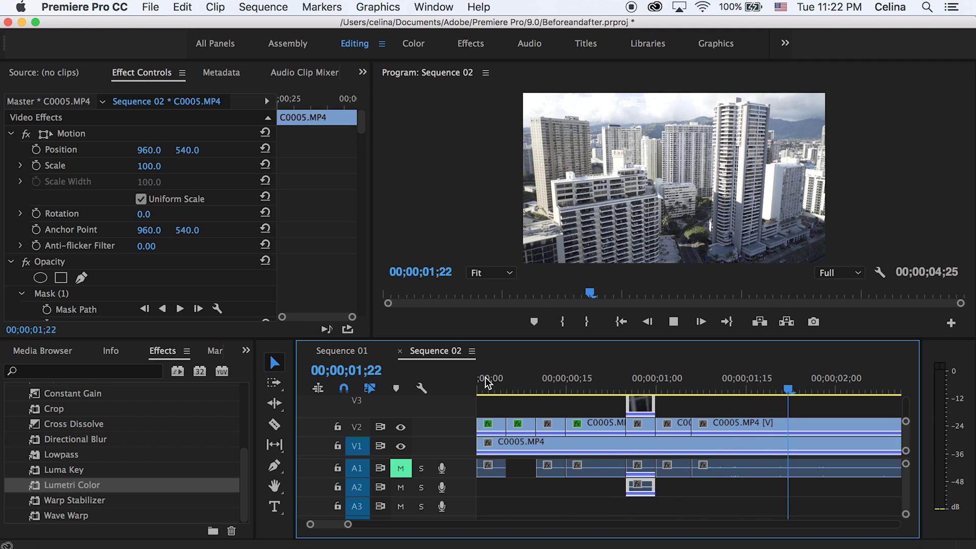
key("space")
key("super+s")
key("minus")
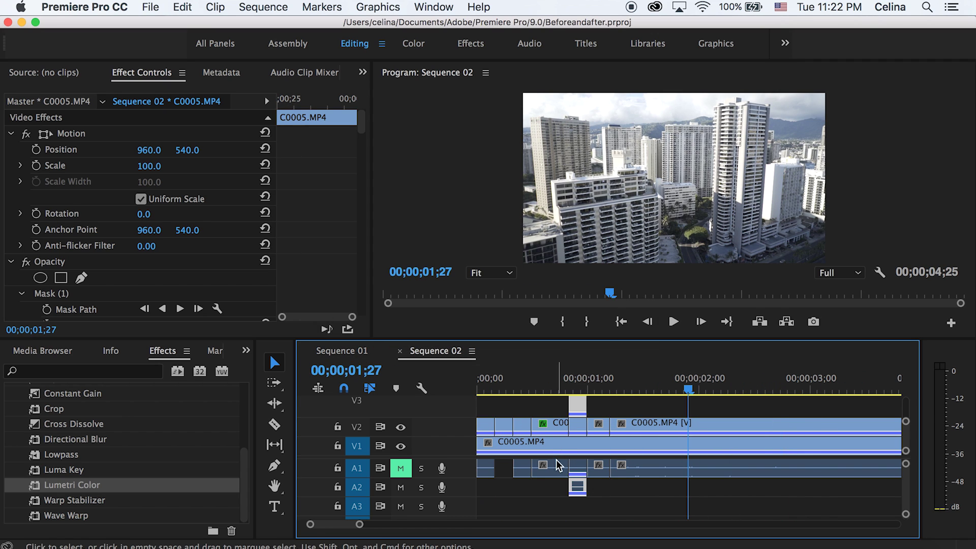